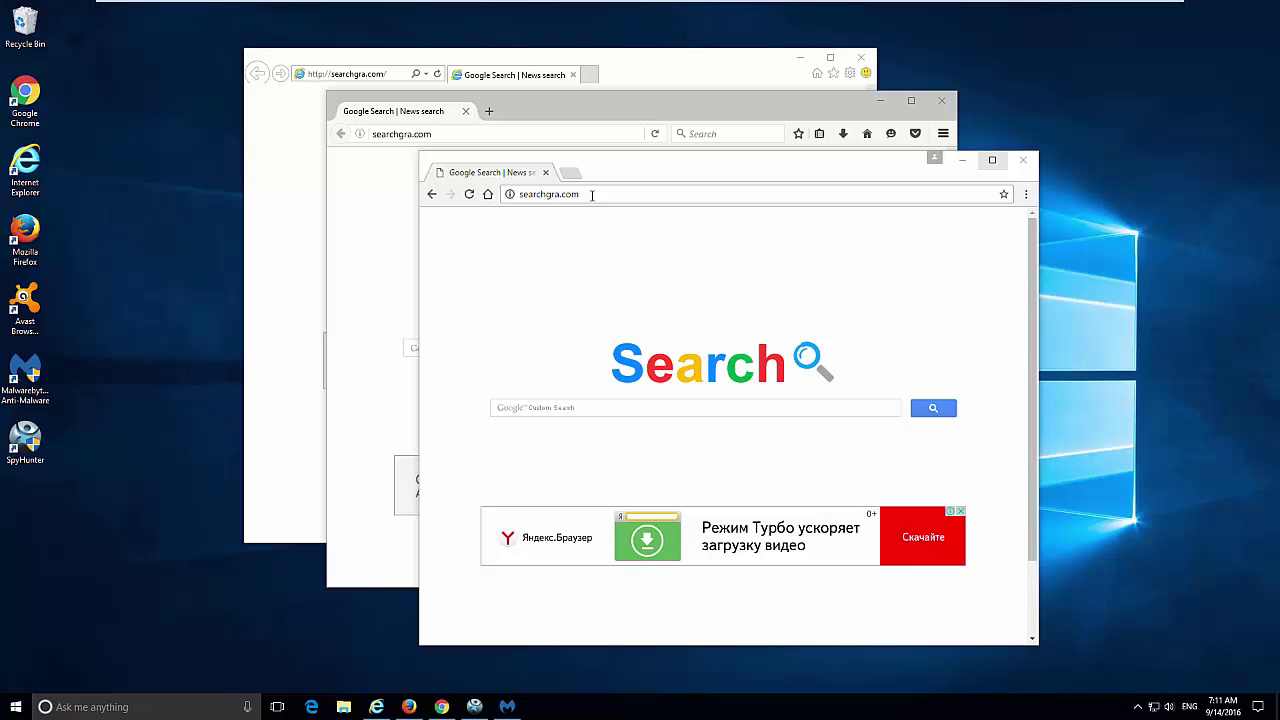
# Show that Chrome's address is searchgra.com and focus its custom search box.
pyautogui.click(592, 195)
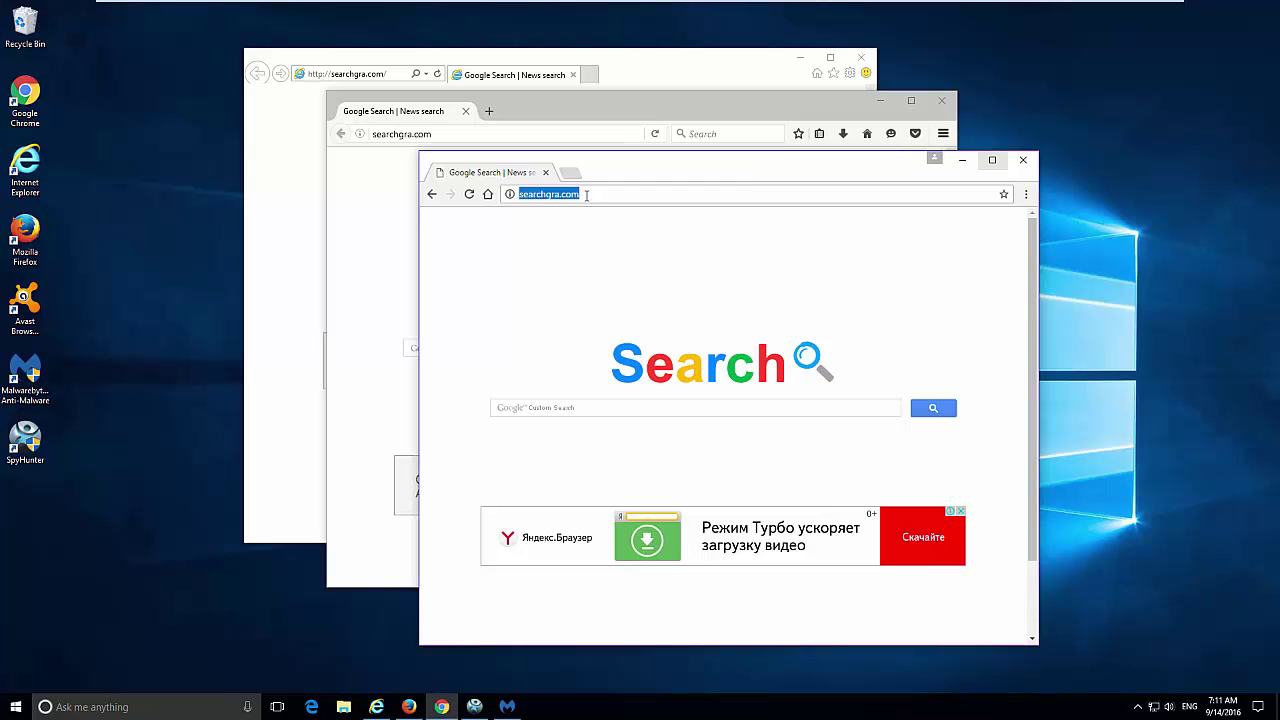
pyautogui.click(592, 196)
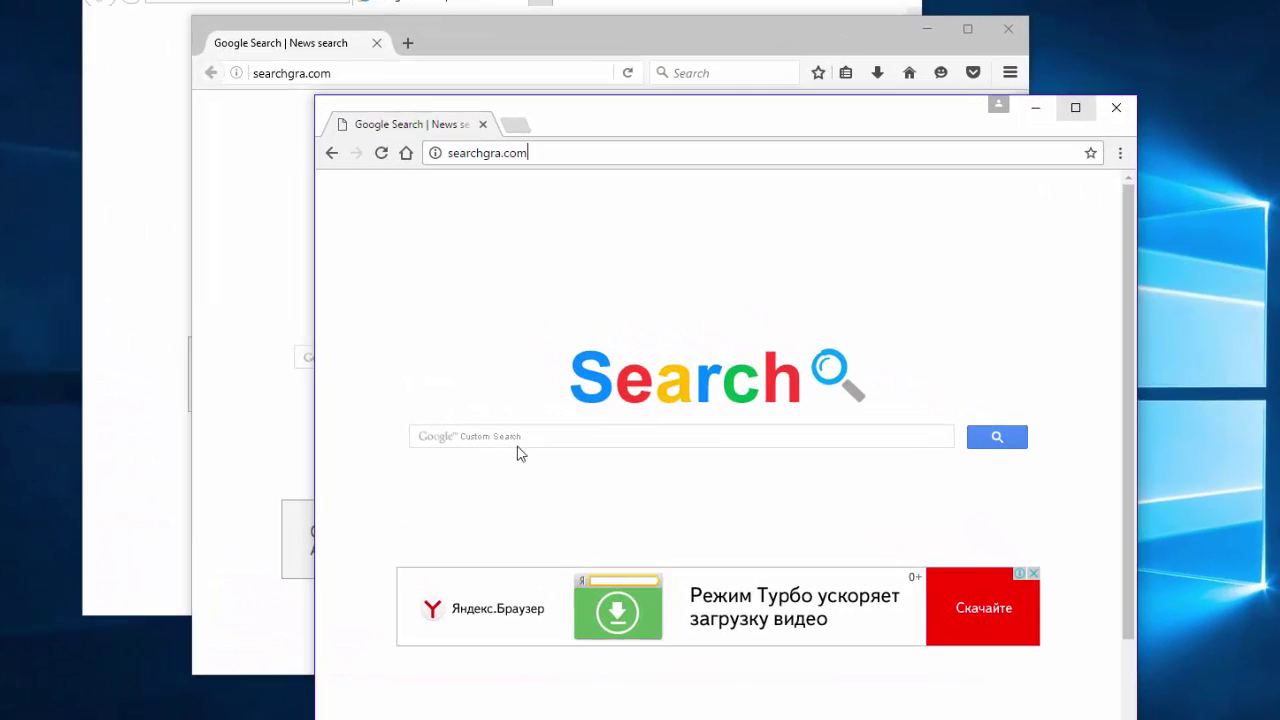
pyautogui.click(541, 409)
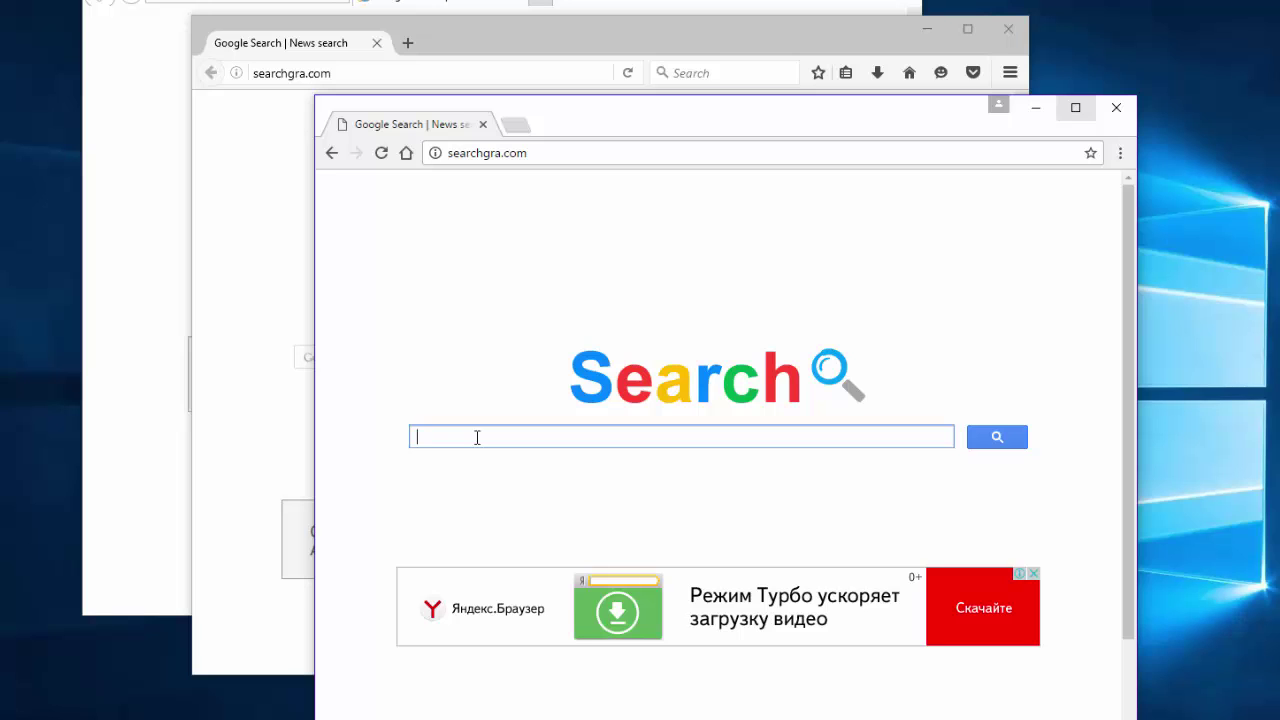
pyautogui.click(451, 34)
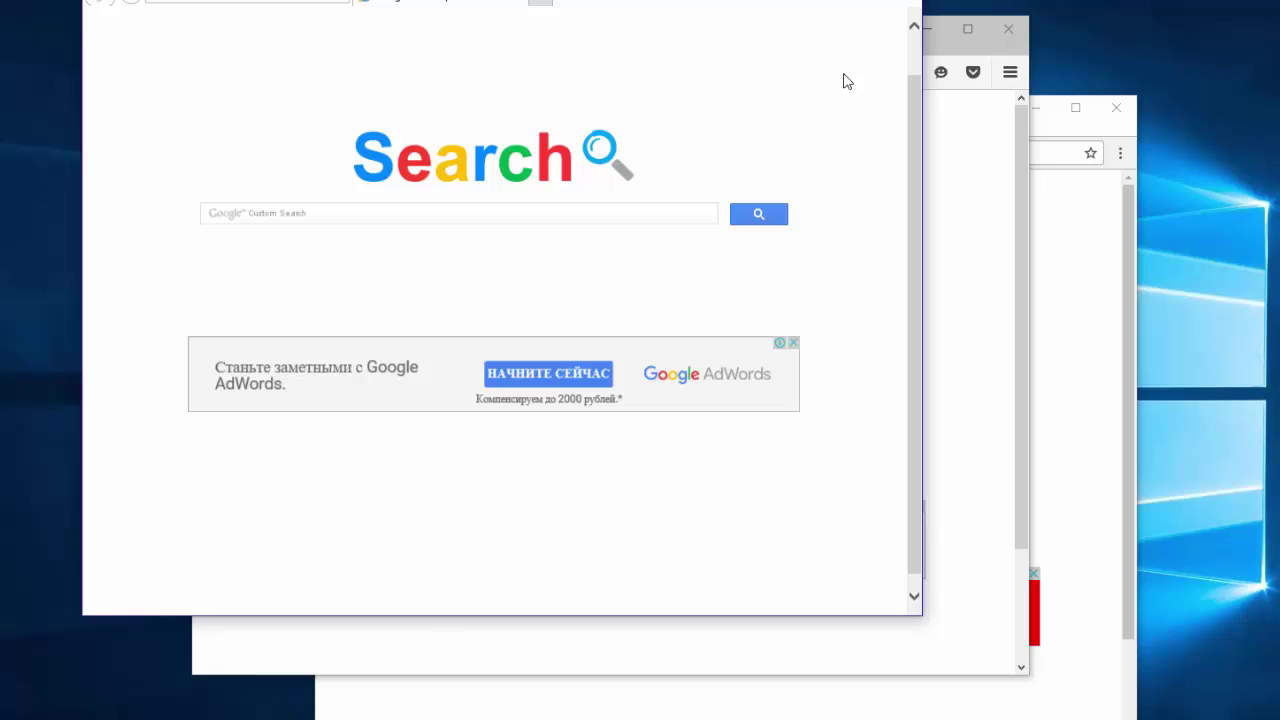
pyautogui.click(1055, 128)
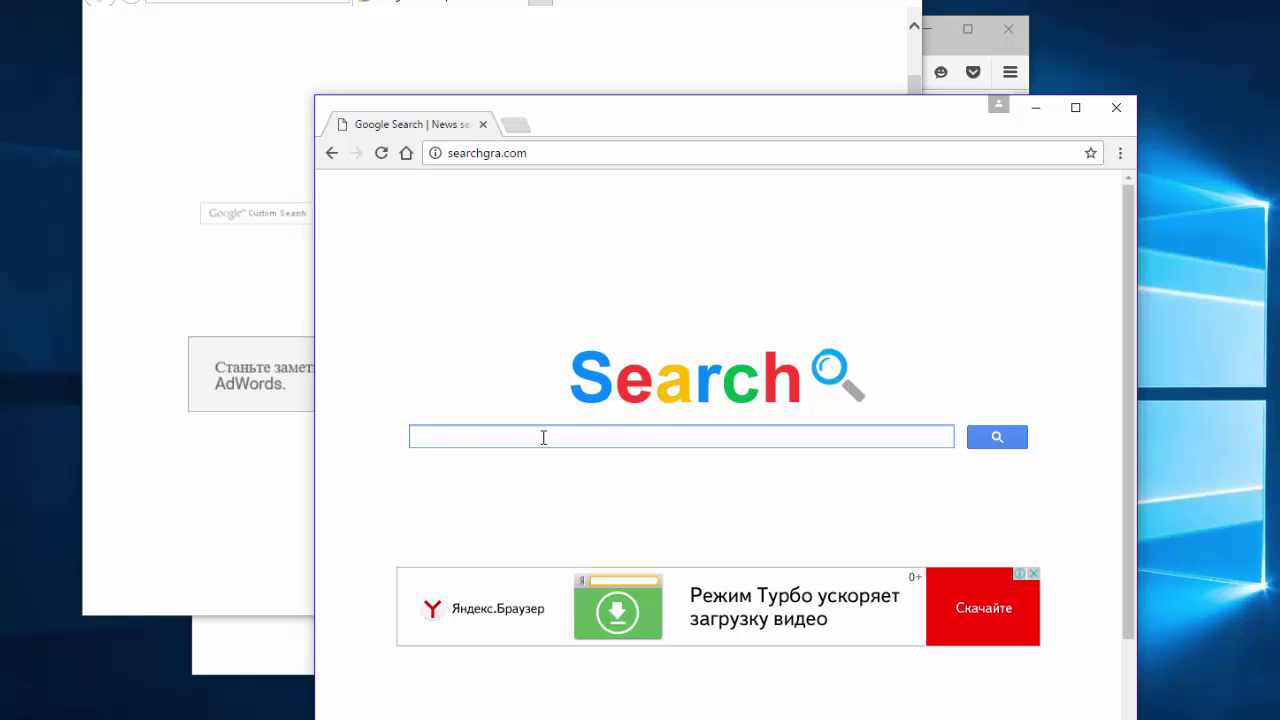
# Search for 123 in the hijacked page and scroll the Google Custom Search results.
pyautogui.click(610, 518)
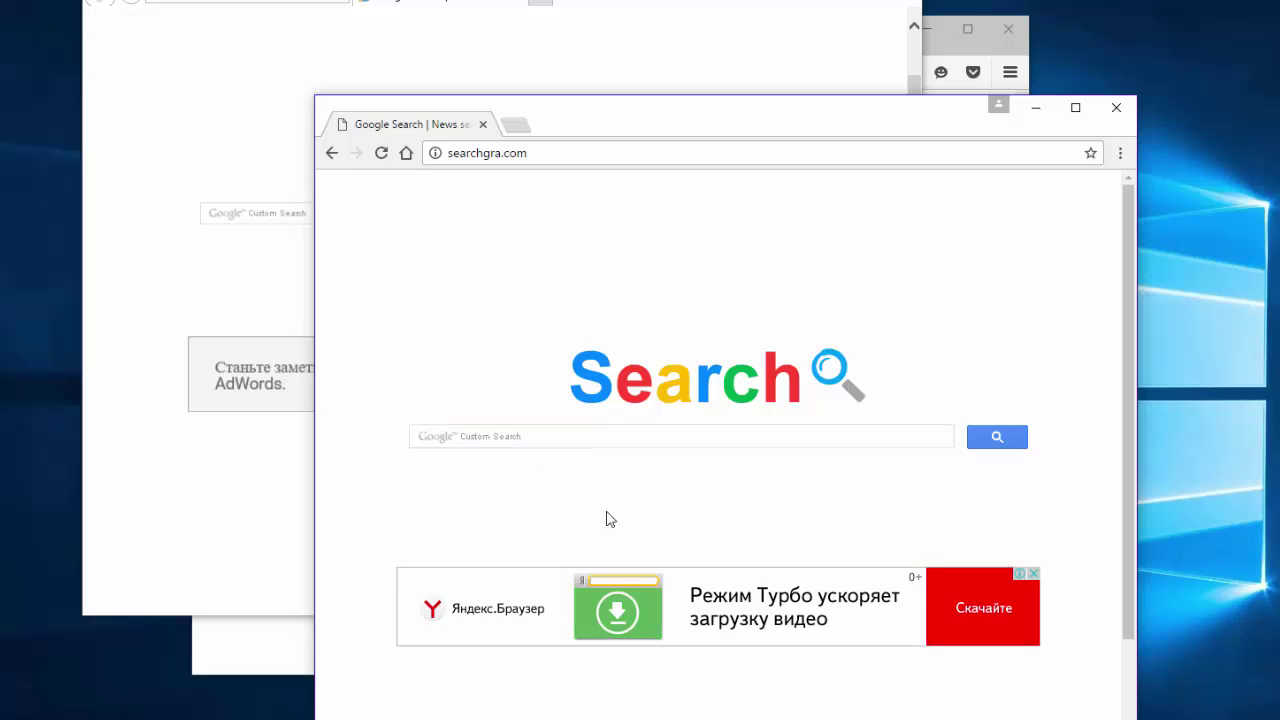
pyautogui.click(471, 434)
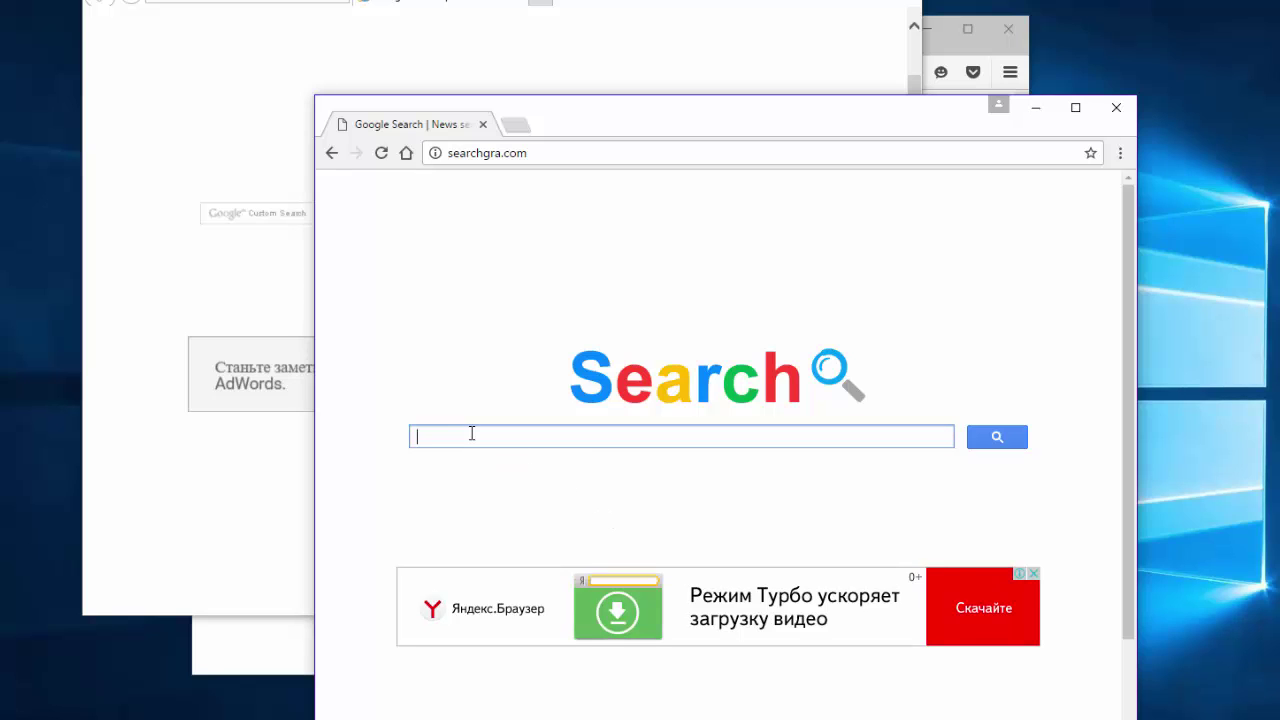
pyautogui.write('123')
pyautogui.press('Return')
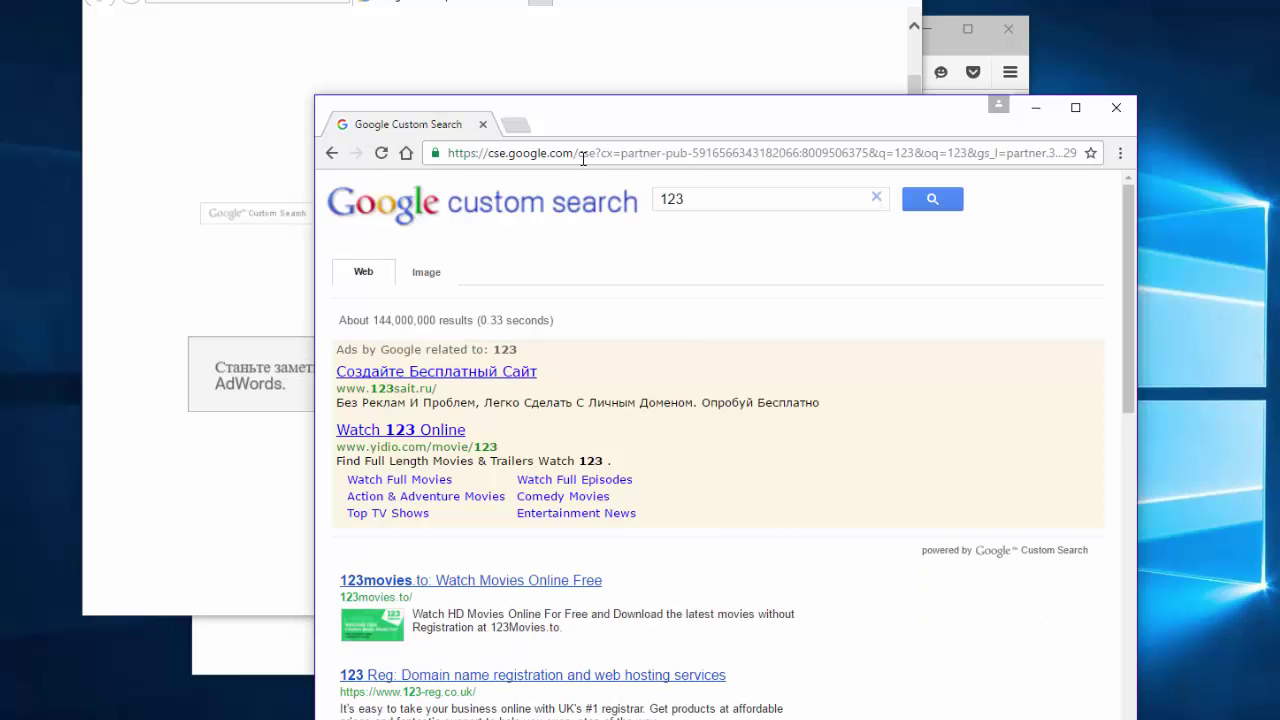
pyautogui.scroll(-4, 563, 452)
pyautogui.scroll(-5, 563, 452)
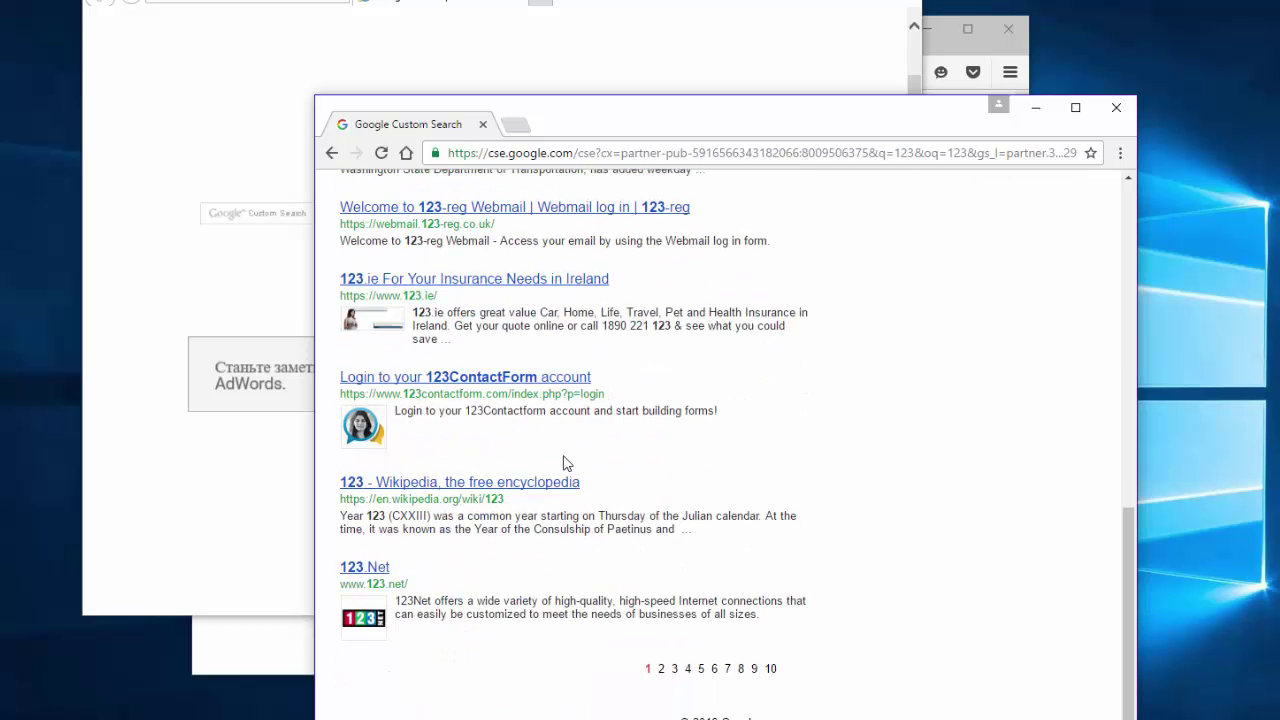
pyautogui.scroll(10, 563, 463)
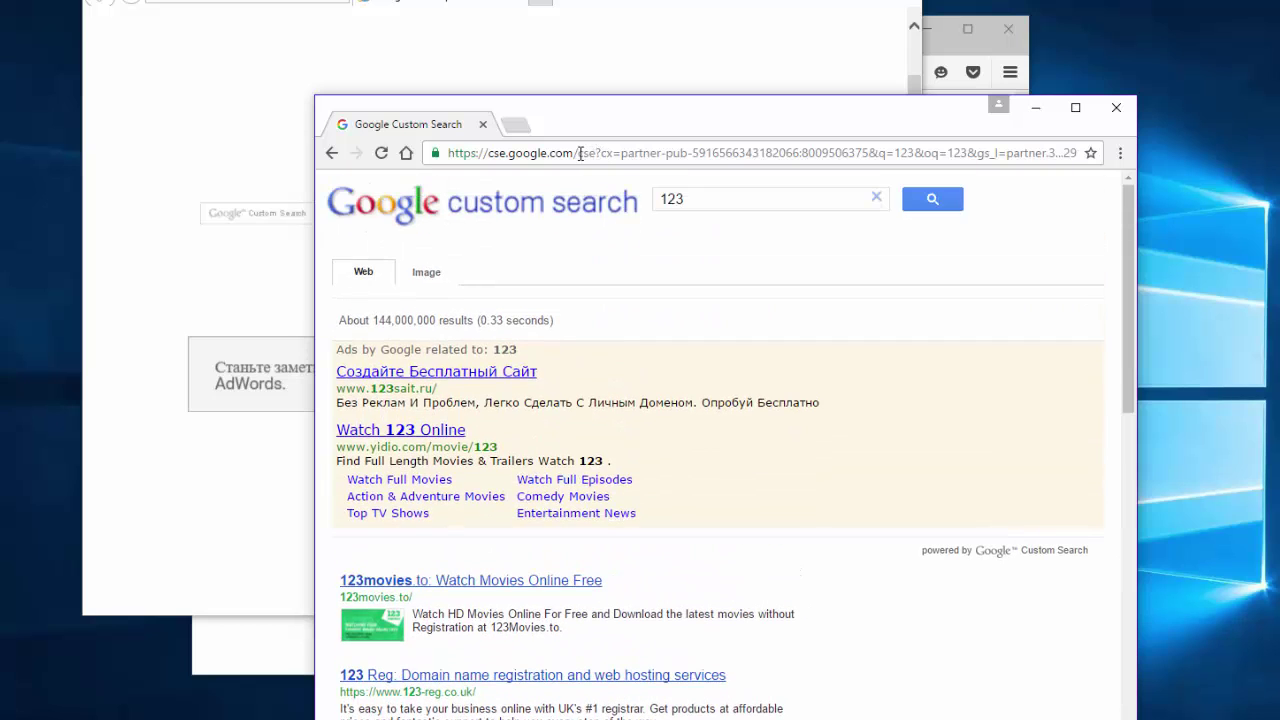
# Highlight the cx search id in the URL, then close Chrome and Internet Explorer.
pyautogui.moveTo(579, 153); pyautogui.dragTo(870, 155)
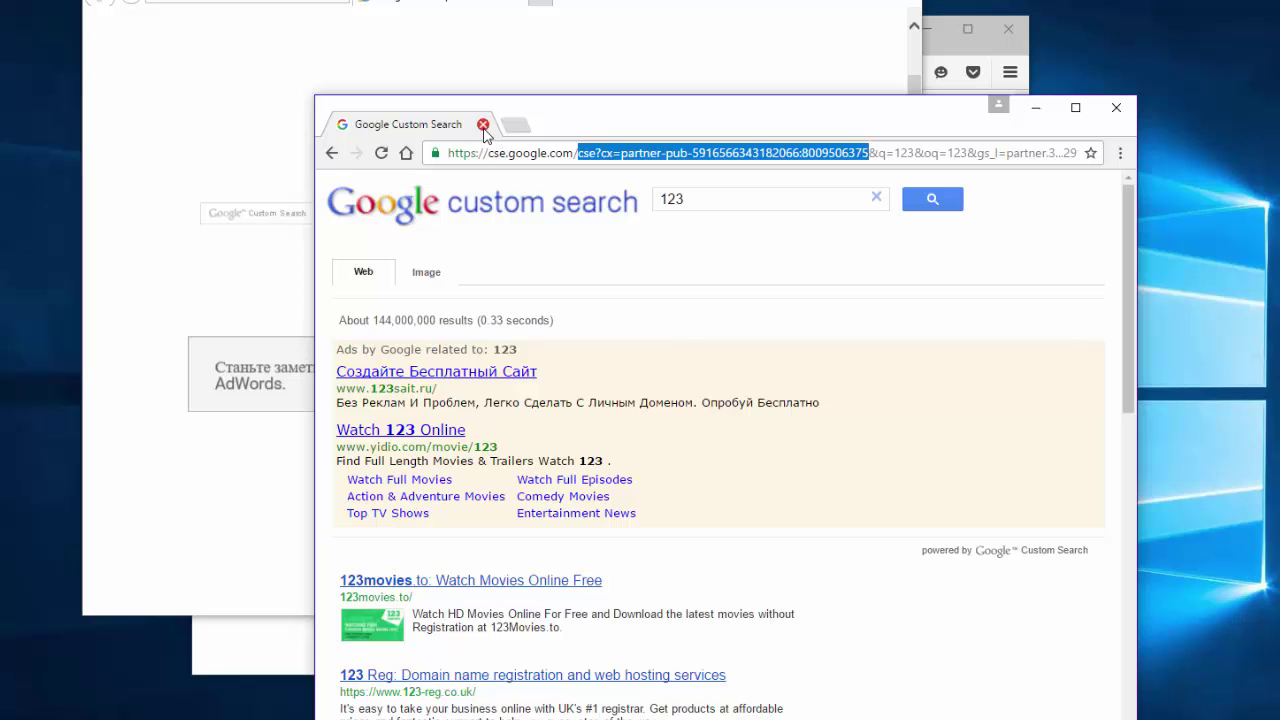
pyautogui.click(483, 130)
pyautogui.hotkey('ctrl', 'w')
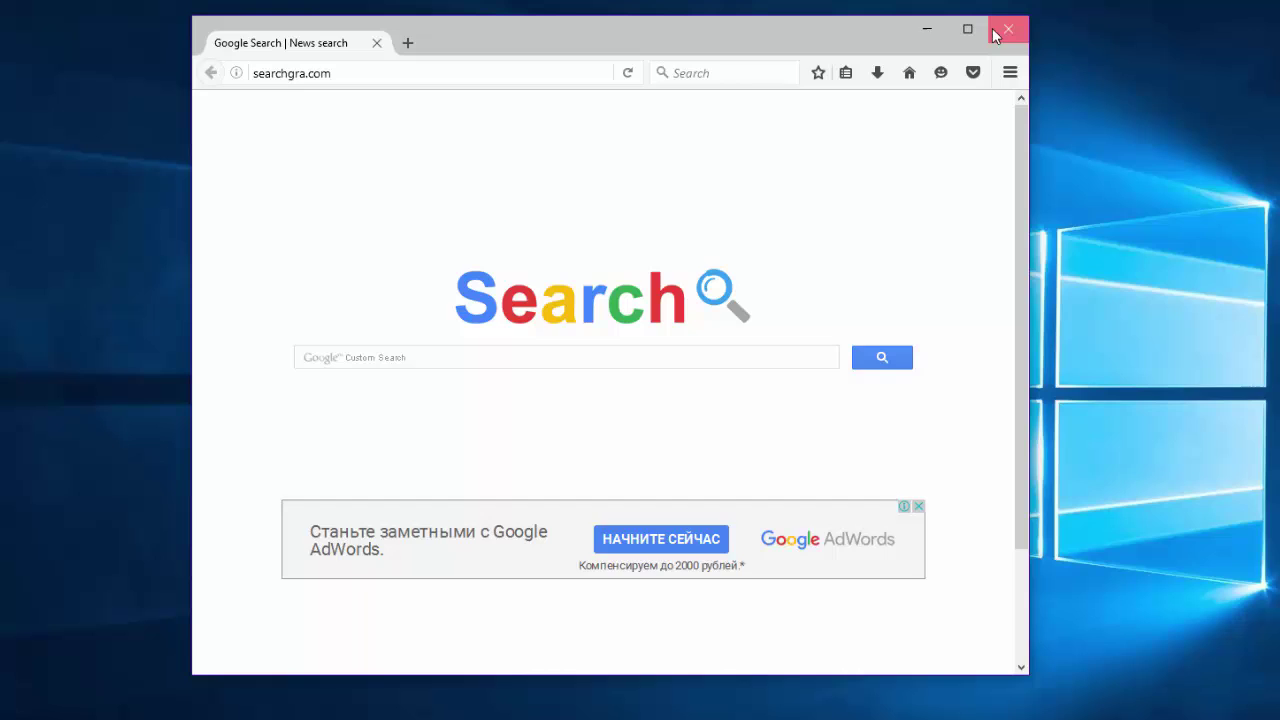
# Close the last Firefox window showing searchgra.com, leaving an empty desktop.
pyautogui.click(1008, 33)
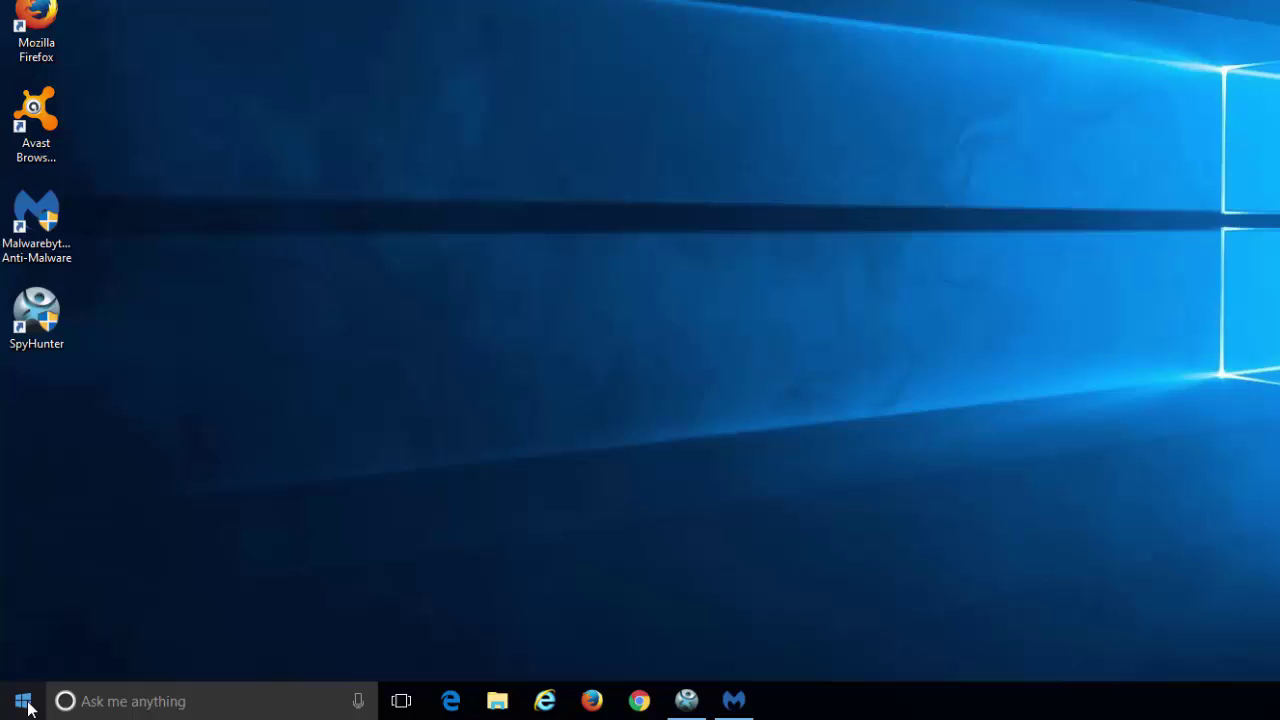
# Open Programs and Features and inspect the SpyHunter 4 and Windows 10 Upgrade Assistant entries.
pyautogui.rightClick(28, 704)
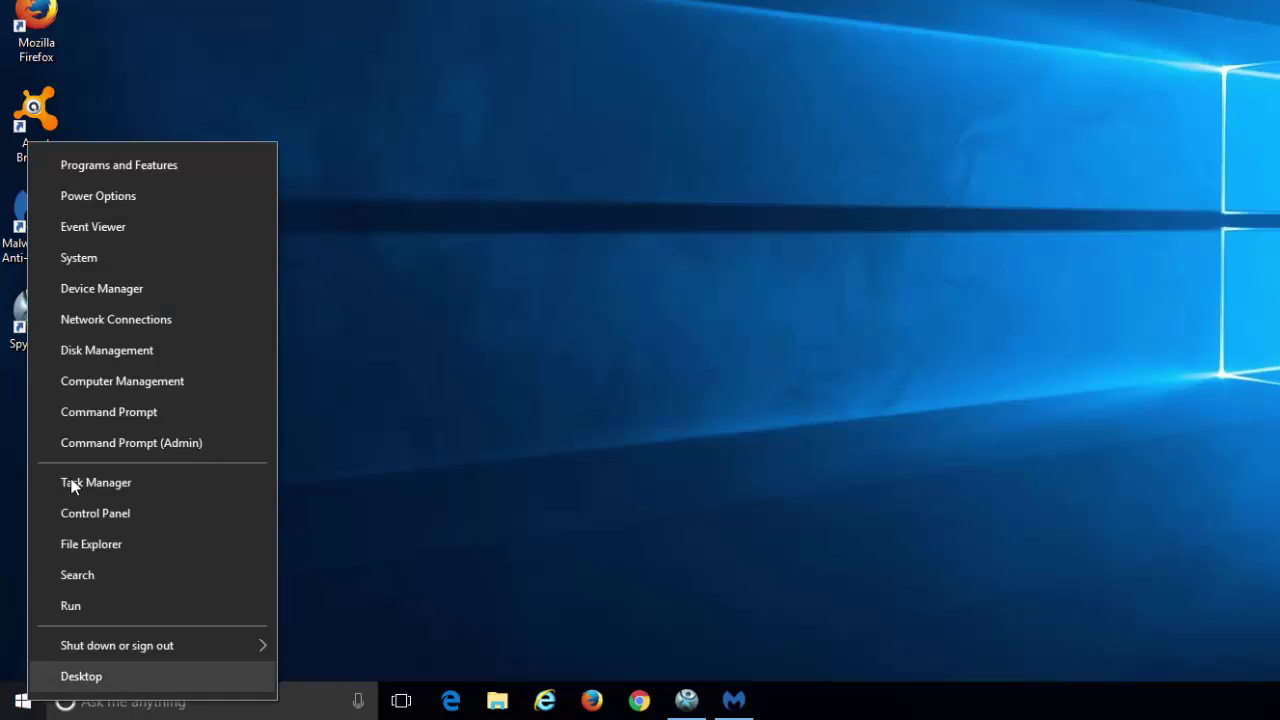
pyautogui.click(139, 165)
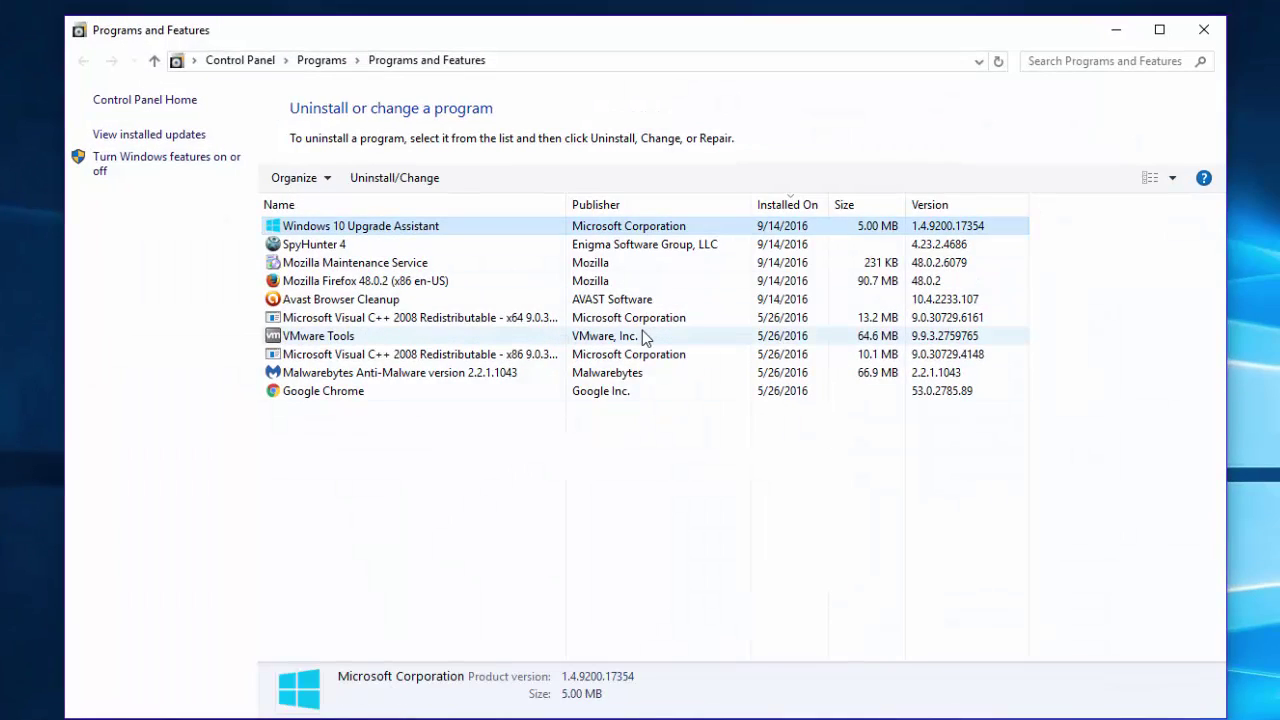
pyautogui.click(486, 486)
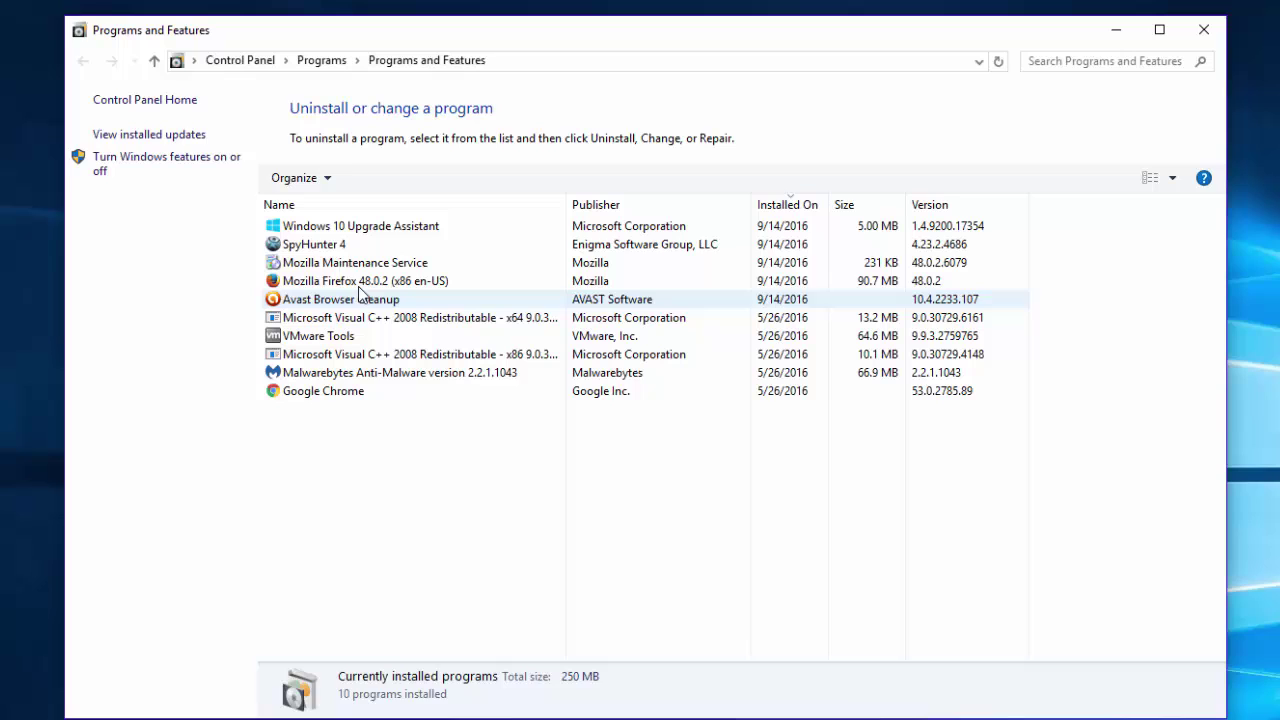
pyautogui.click(335, 252)
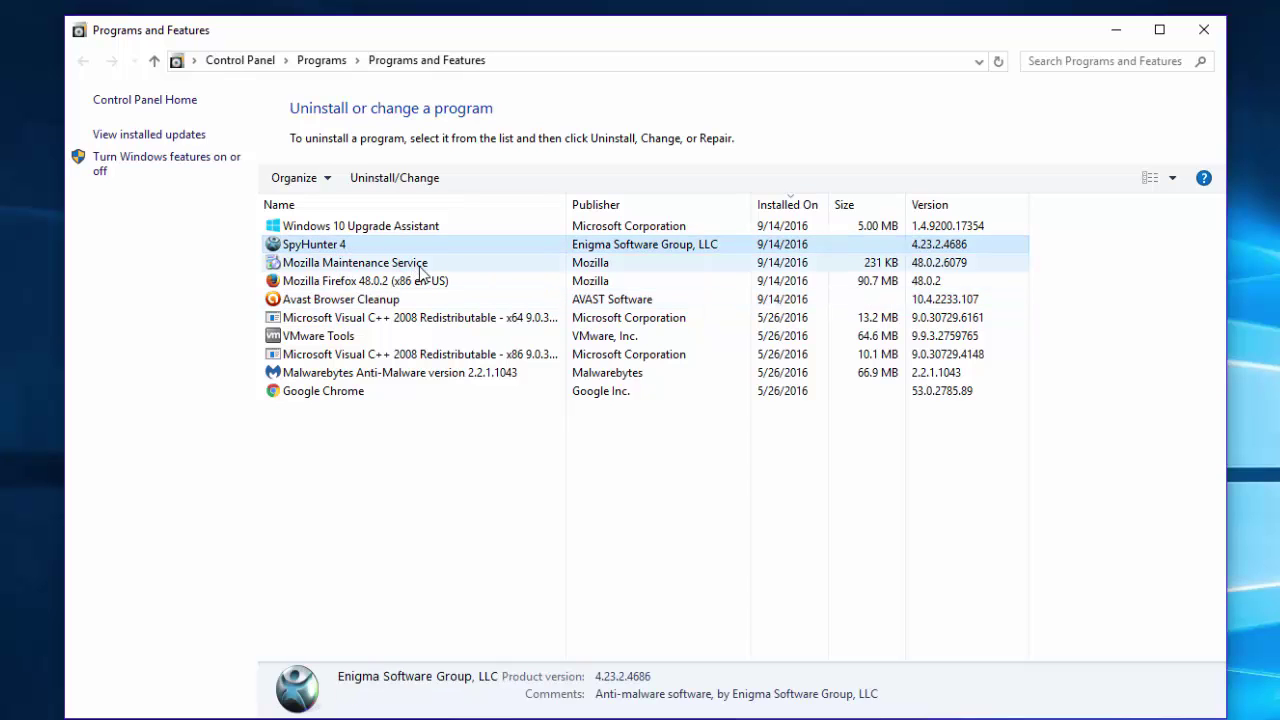
pyautogui.moveTo(408, 36); pyautogui.dragTo(461, 60)
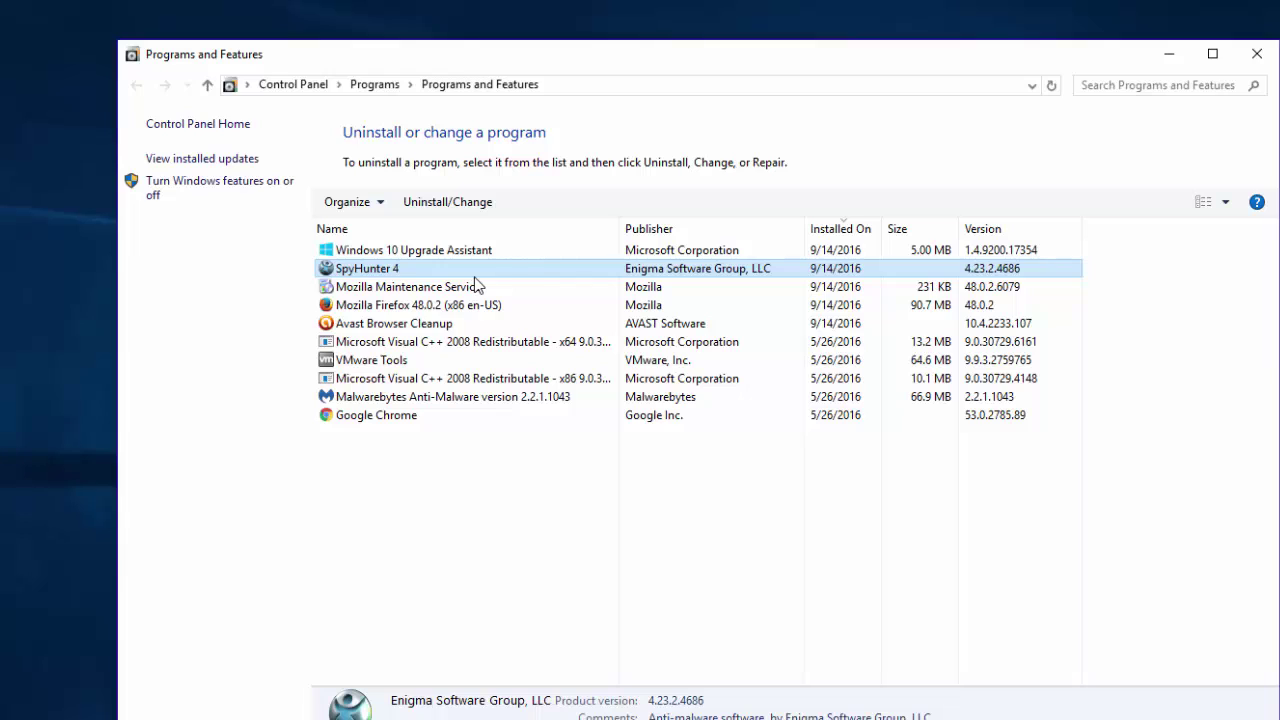
pyautogui.click(410, 251)
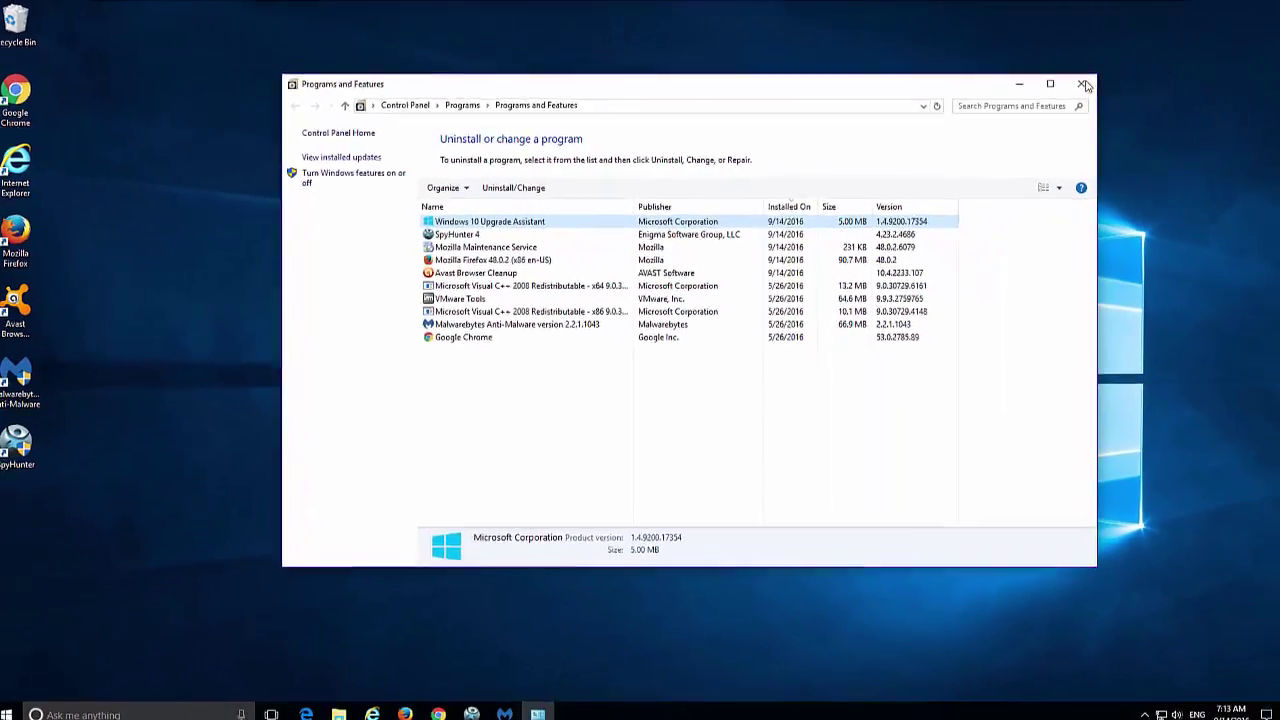
pyautogui.click(1257, 54)
pyautogui.rightClick(25, 115)
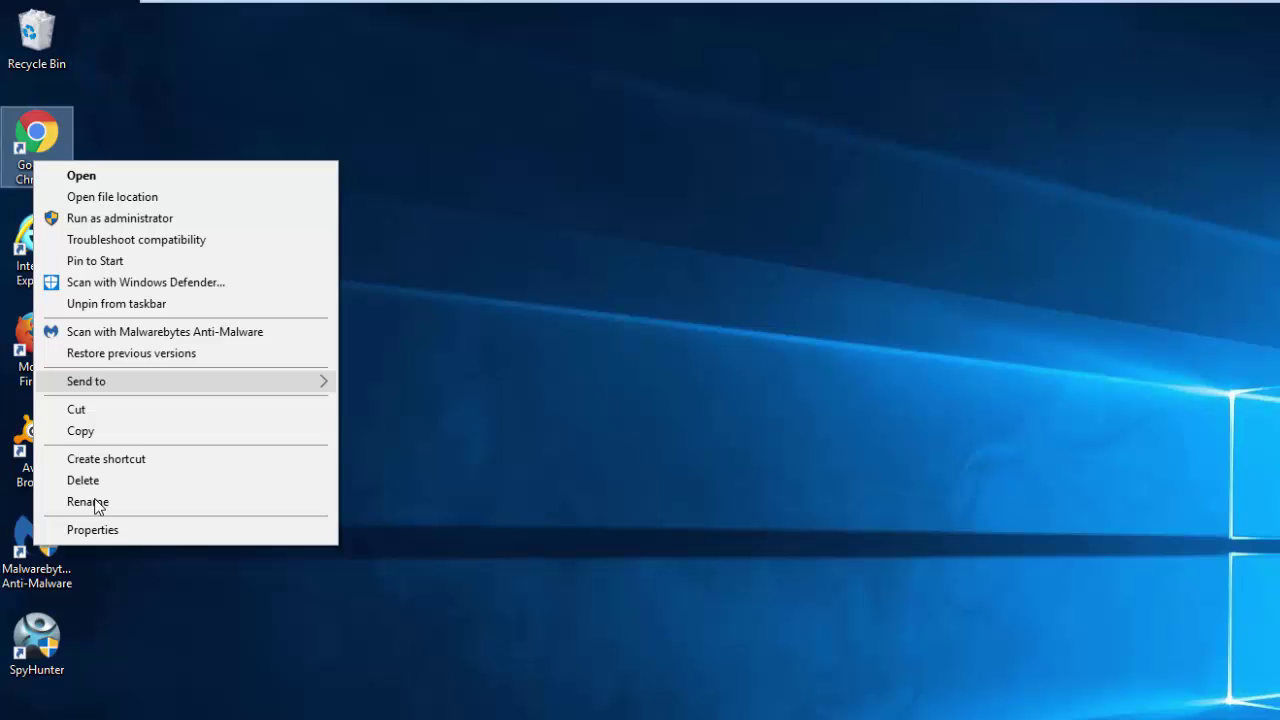
pyautogui.click(90, 530)
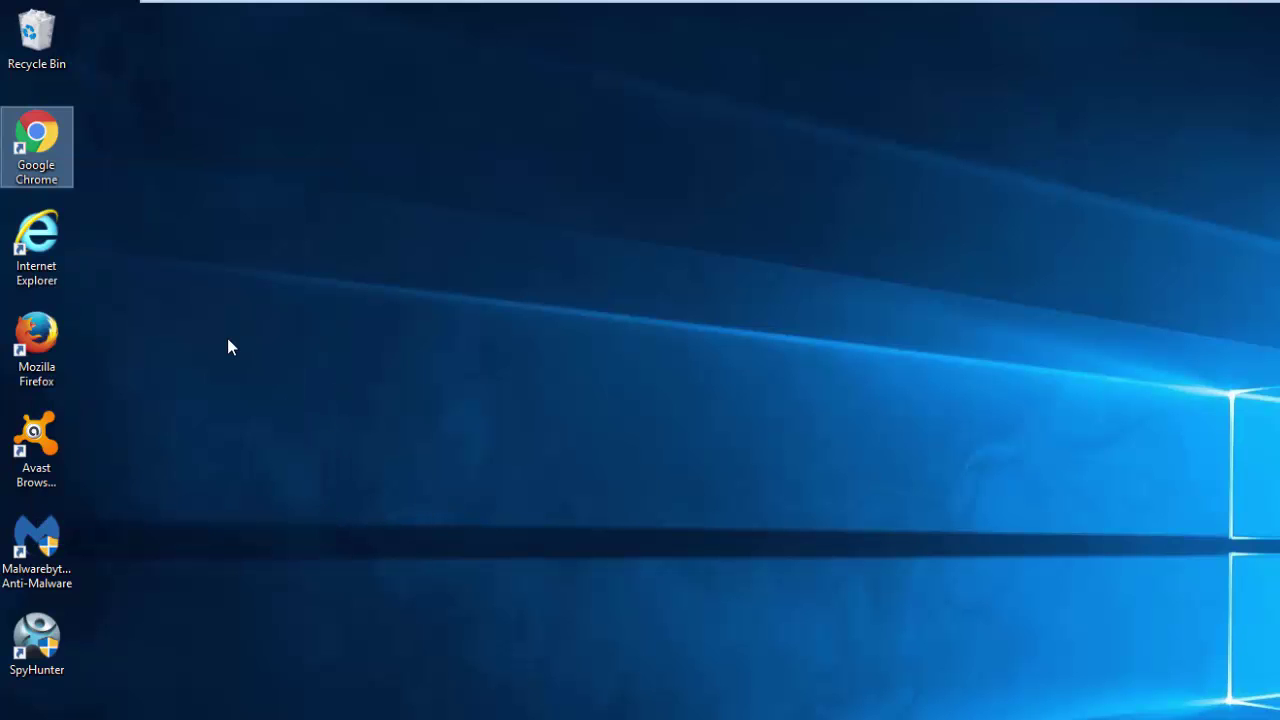
pyautogui.moveTo(276, 173); pyautogui.dragTo(547, 178)
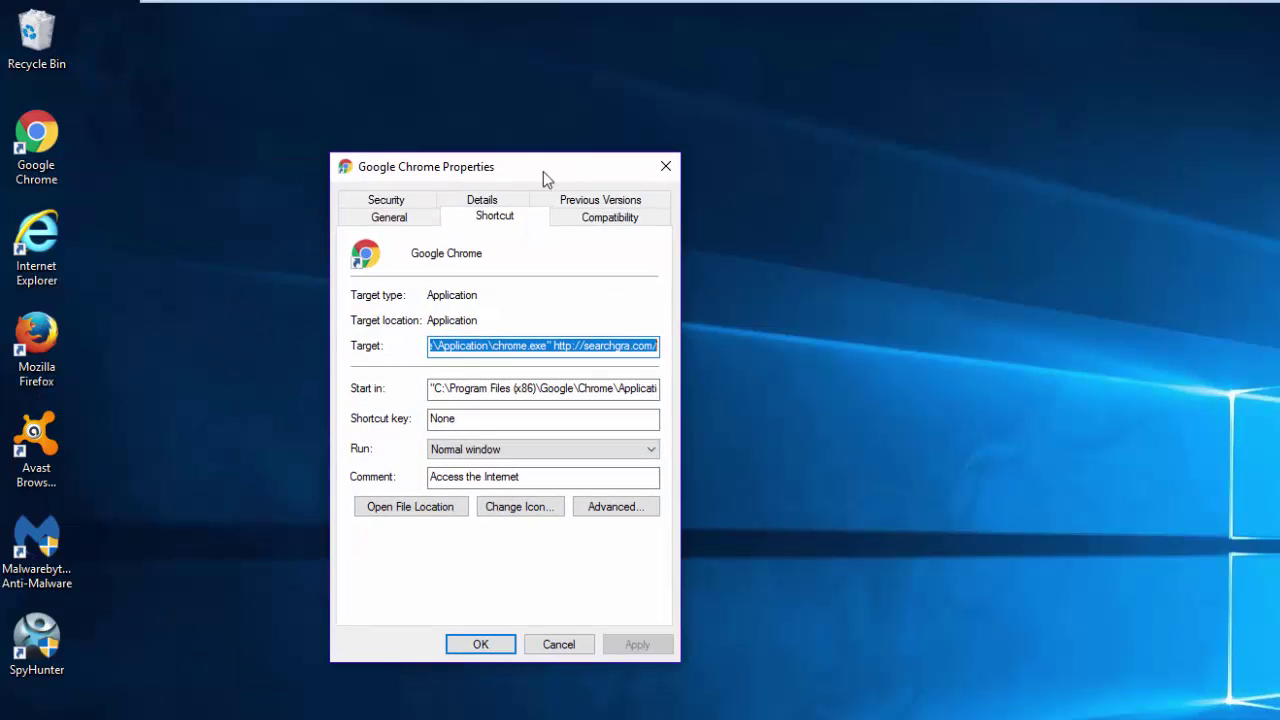
pyautogui.click(562, 347)
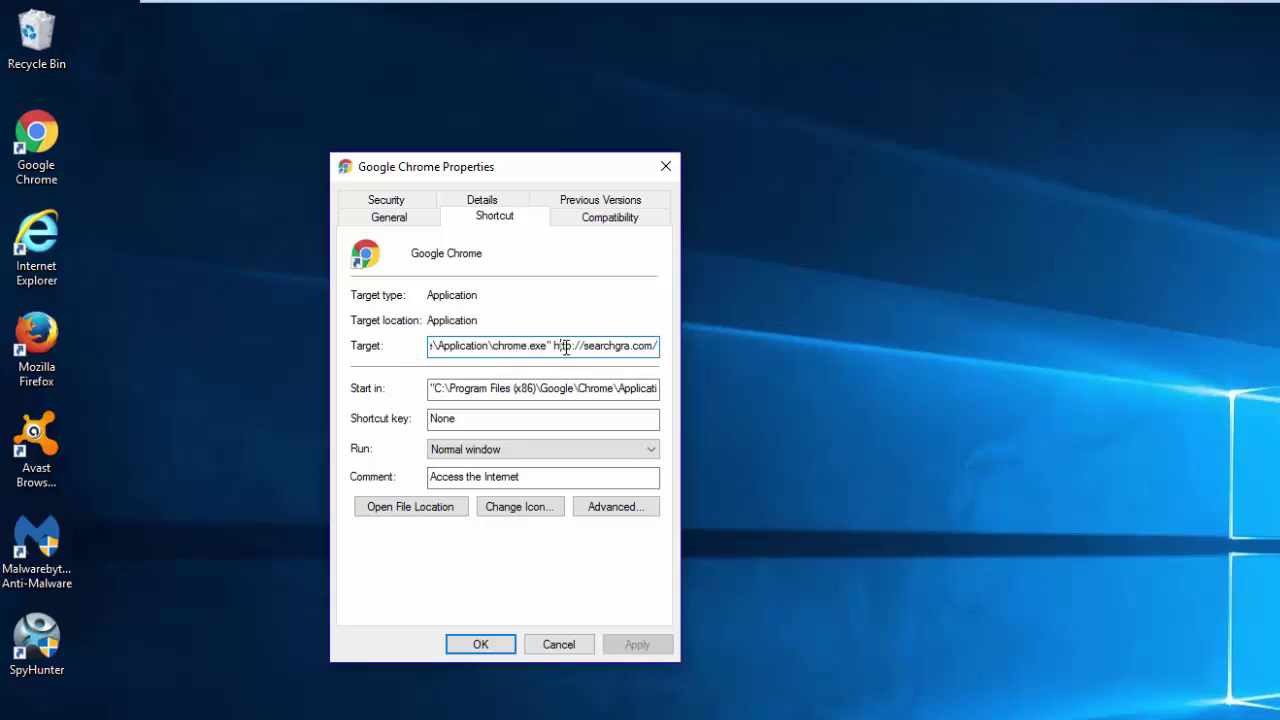
pyautogui.moveTo(556, 346); pyautogui.dragTo(650, 346)
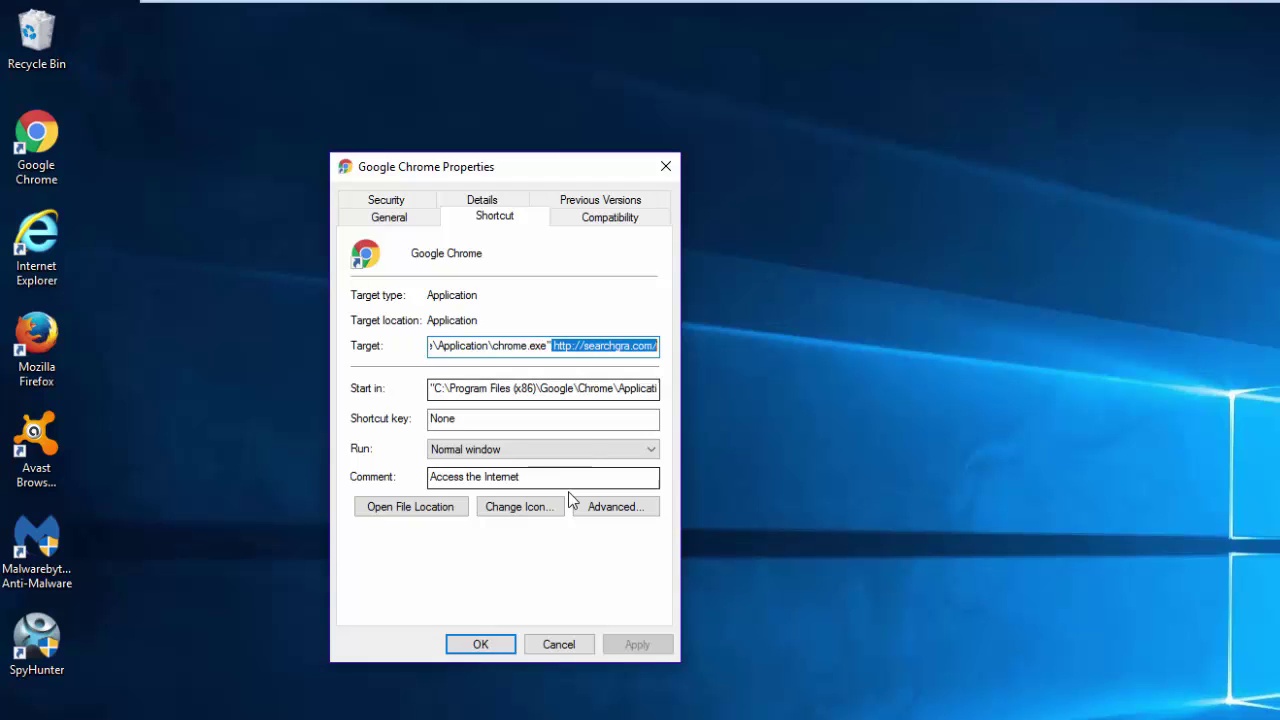
pyautogui.press('Delete')
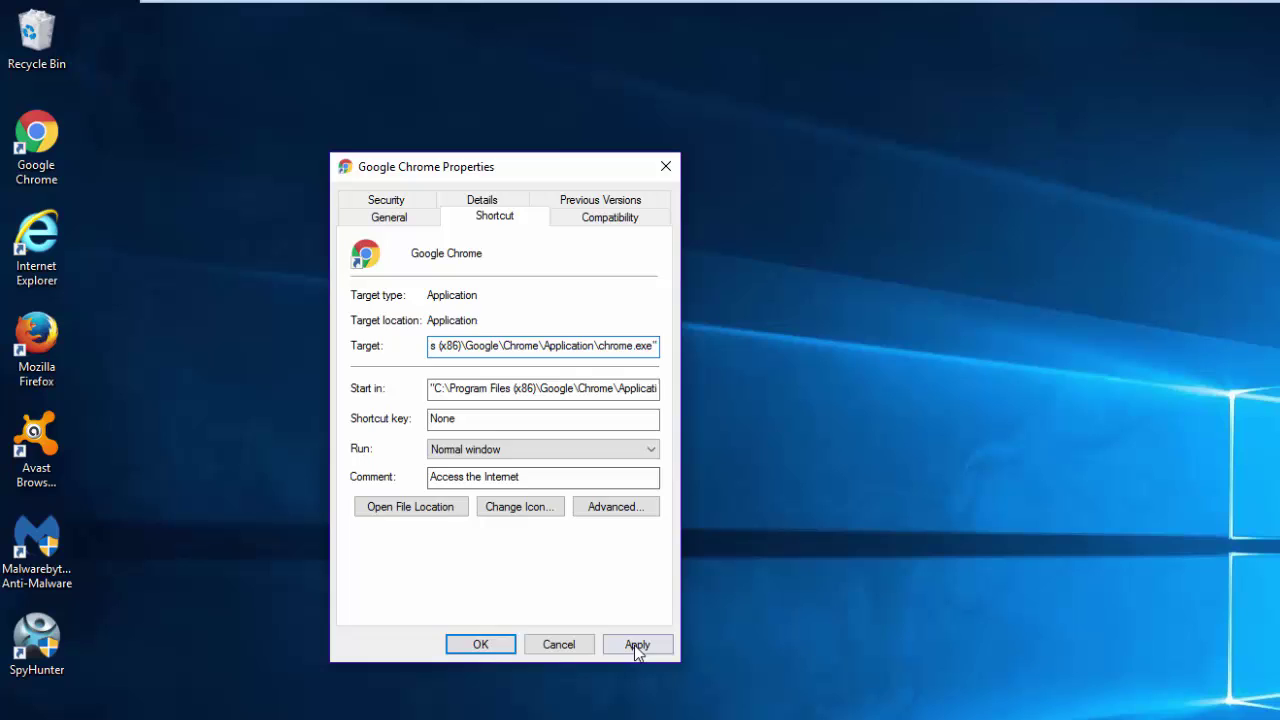
pyautogui.click(634, 645)
pyautogui.click(505, 452)
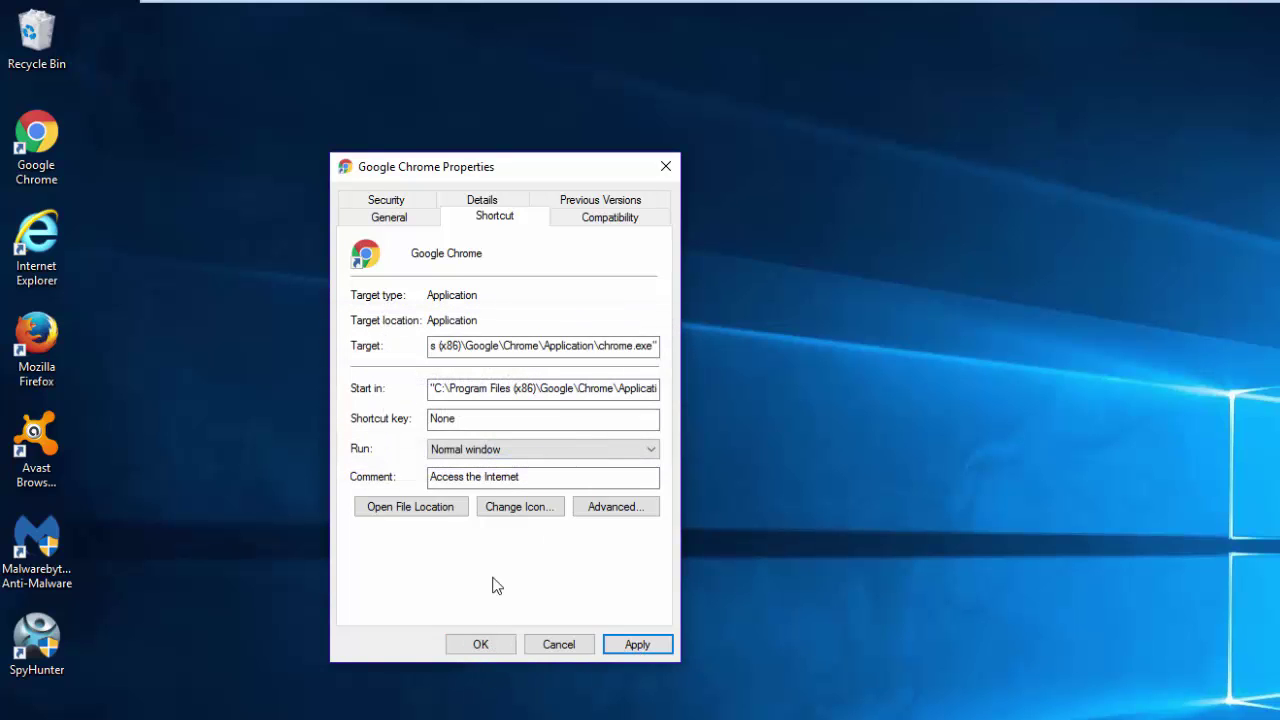
pyautogui.click(481, 645)
# Remove the searchgra.com address from the Internet Explorer shortcut's Target and save.
pyautogui.rightClick(45, 237)
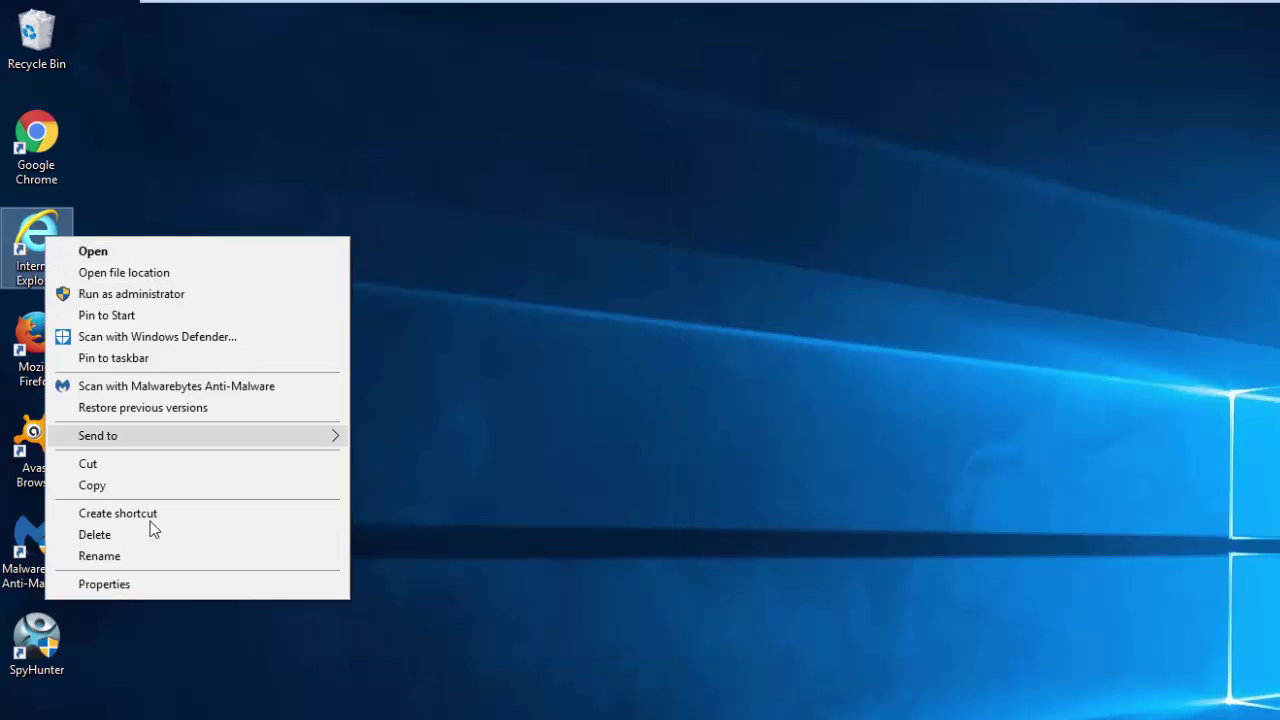
pyautogui.click(150, 586)
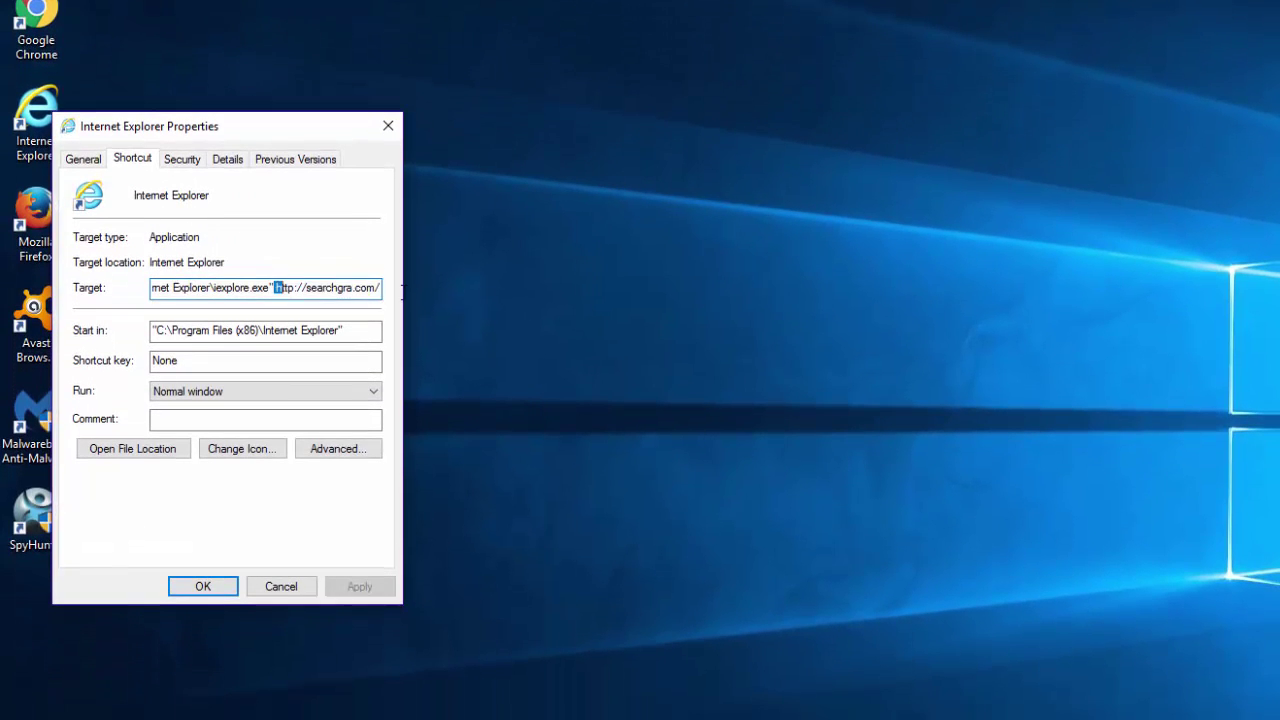
pyautogui.press('Delete')
pyautogui.click(360, 586)
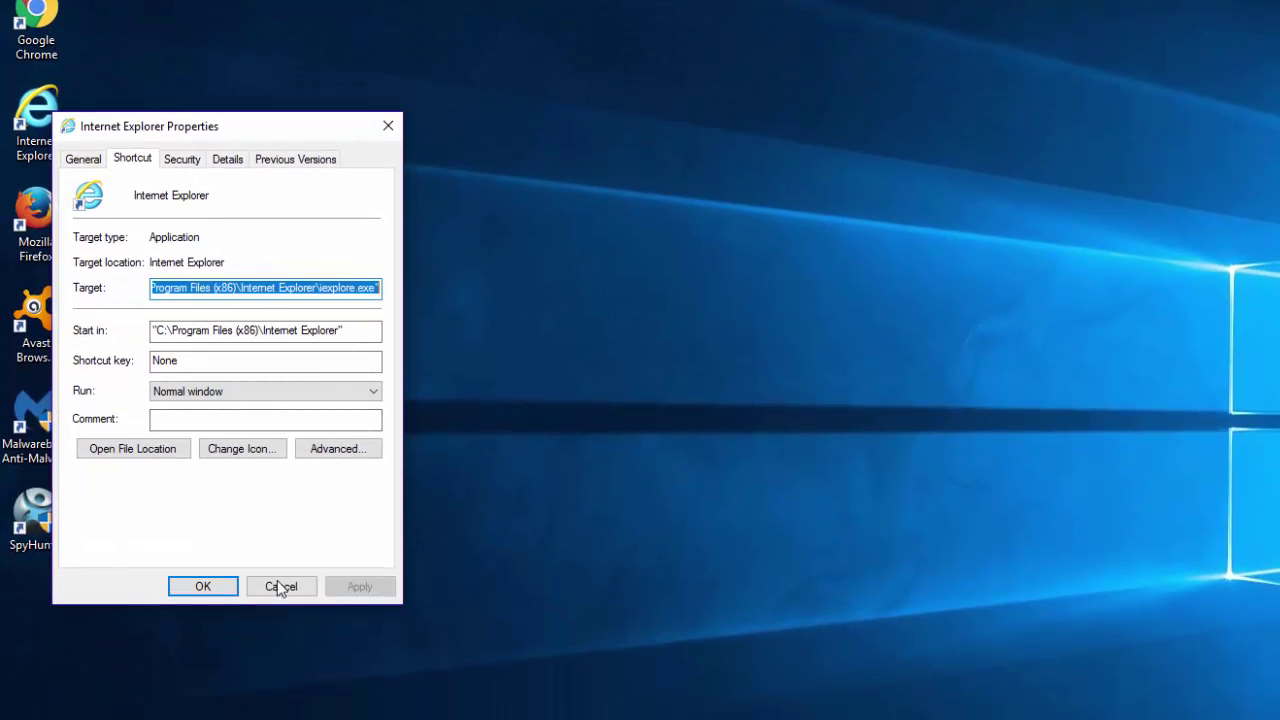
pyautogui.click(203, 586)
# Remove the searchgra.com address from the Firefox shortcut's Target and save.
pyautogui.rightClick(37, 214)
pyautogui.click(143, 591)
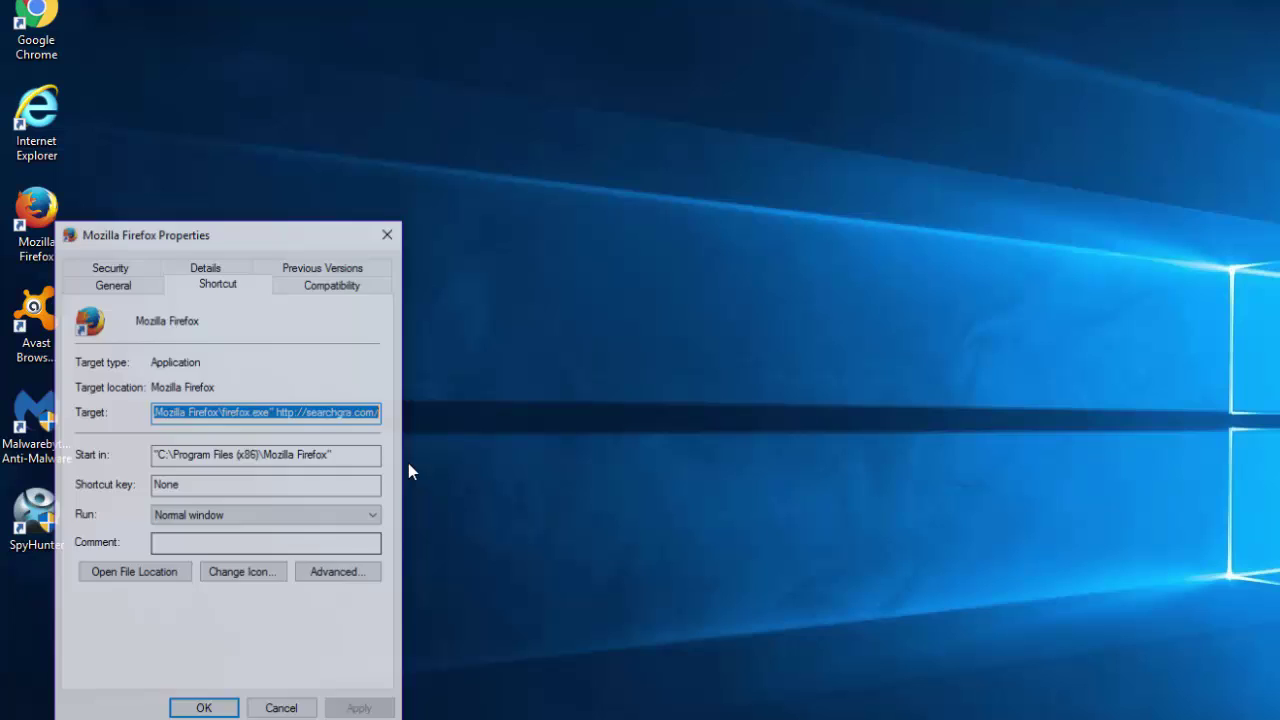
pyautogui.click(284, 410)
pyautogui.moveTo(284, 410); pyautogui.dragTo(489, 410)
pyautogui.press('Delete')
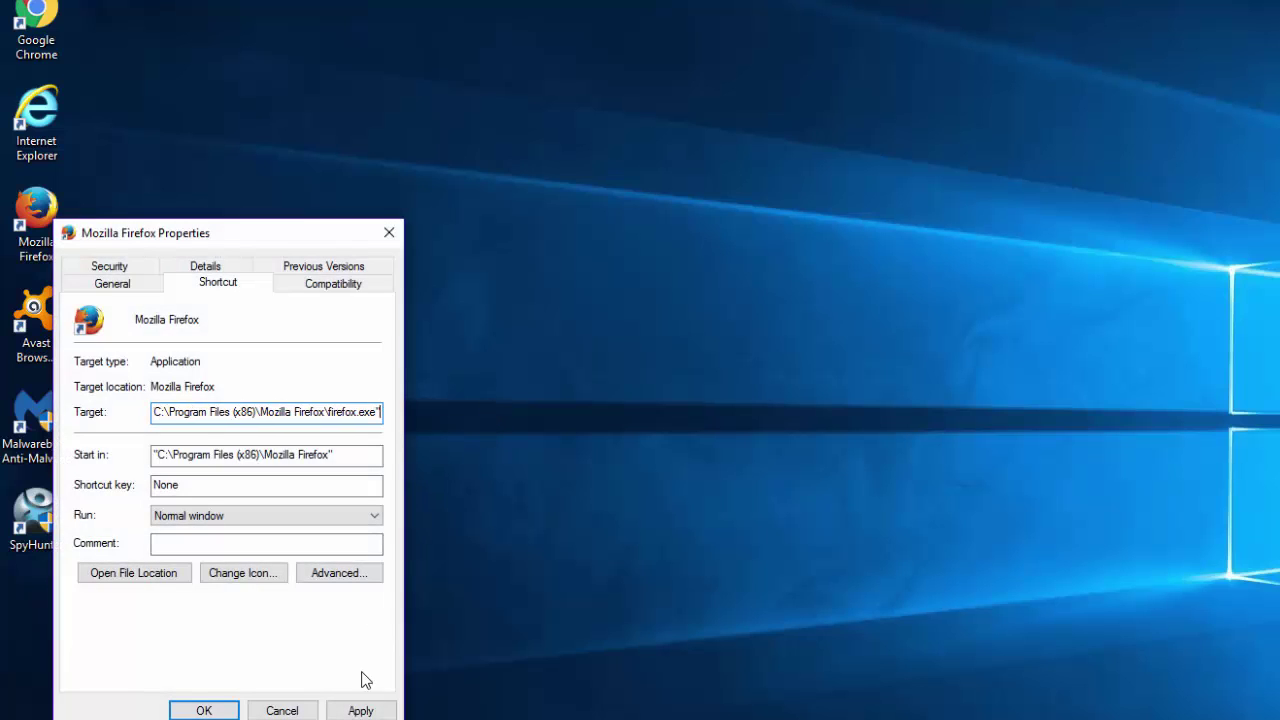
pyautogui.click(360, 710)
pyautogui.click(251, 517)
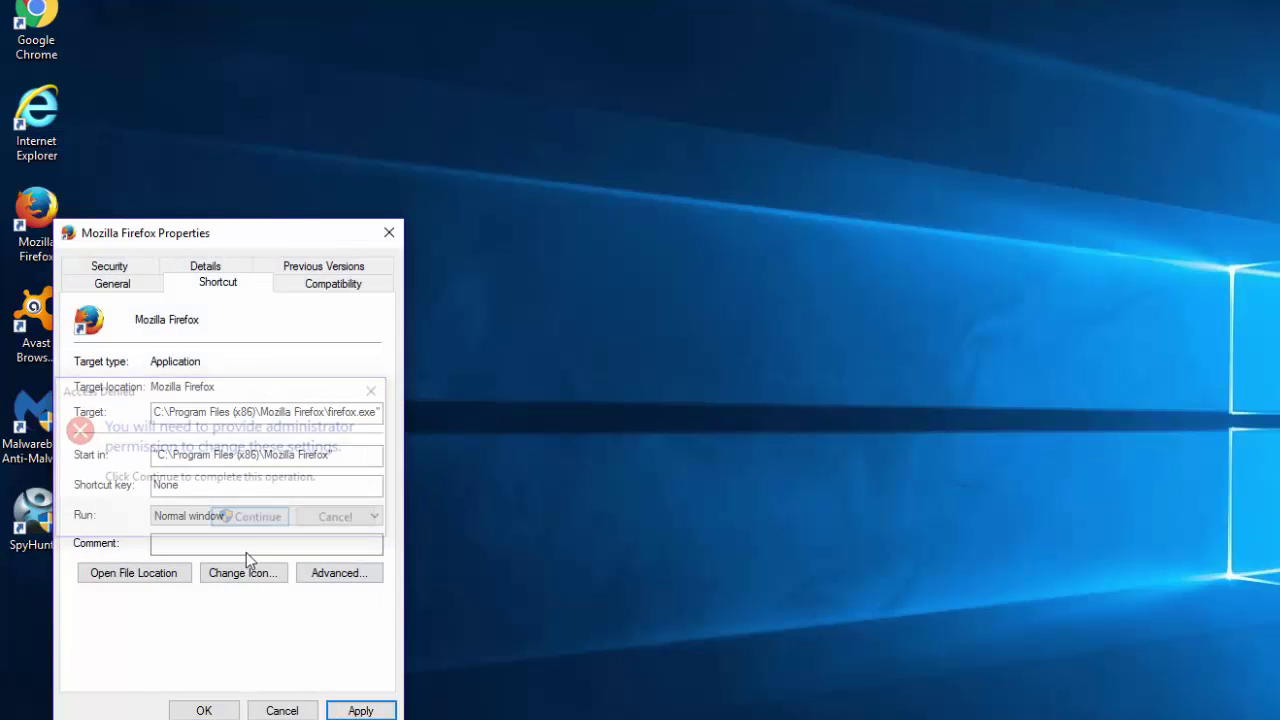
pyautogui.click(207, 709)
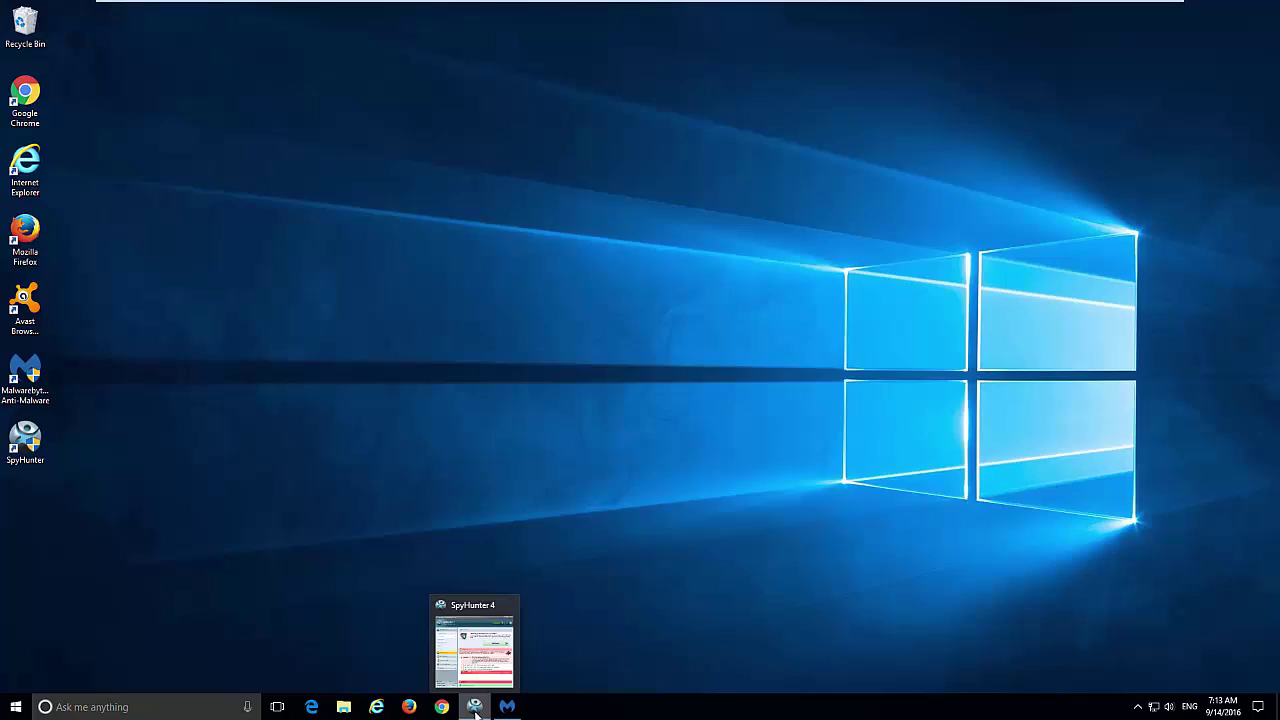
# Review SpyHunter's Searchgra.com, Web Data and Secure Preferences detections, then close SpyHunter.
pyautogui.click(476, 708)
pyautogui.moveTo(649, 112); pyautogui.dragTo(505, 50)
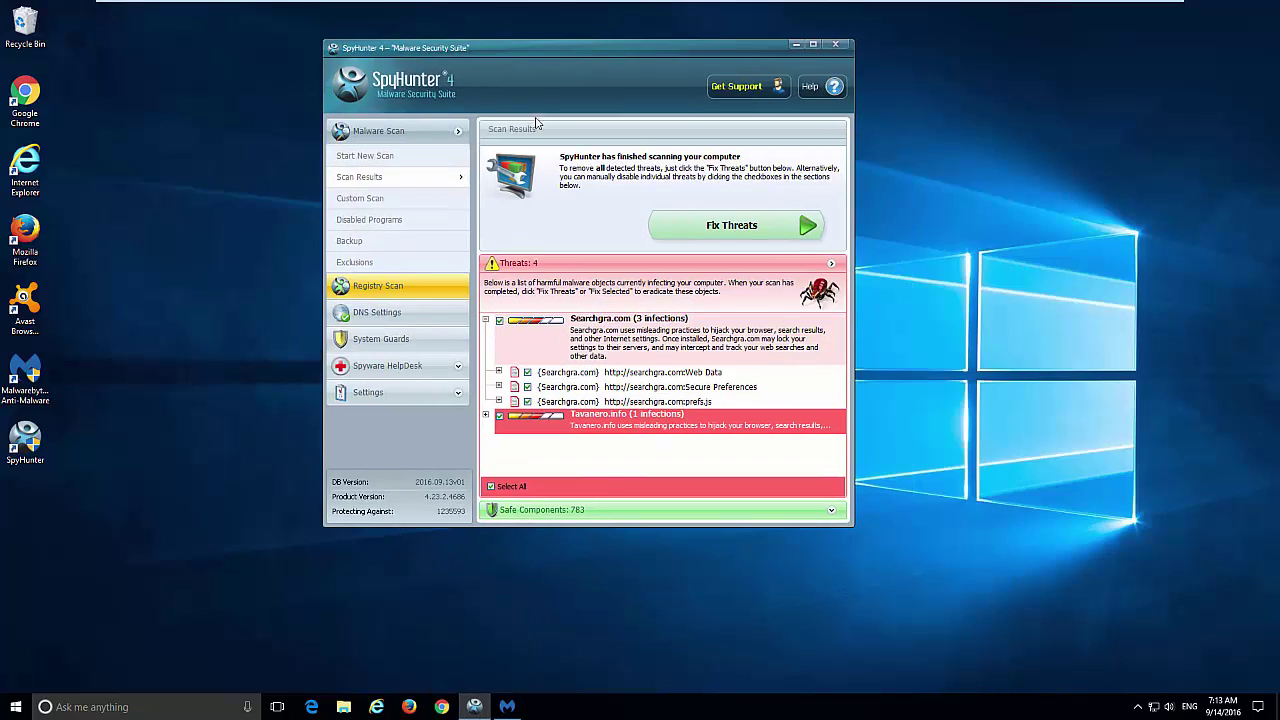
pyautogui.click(580, 372)
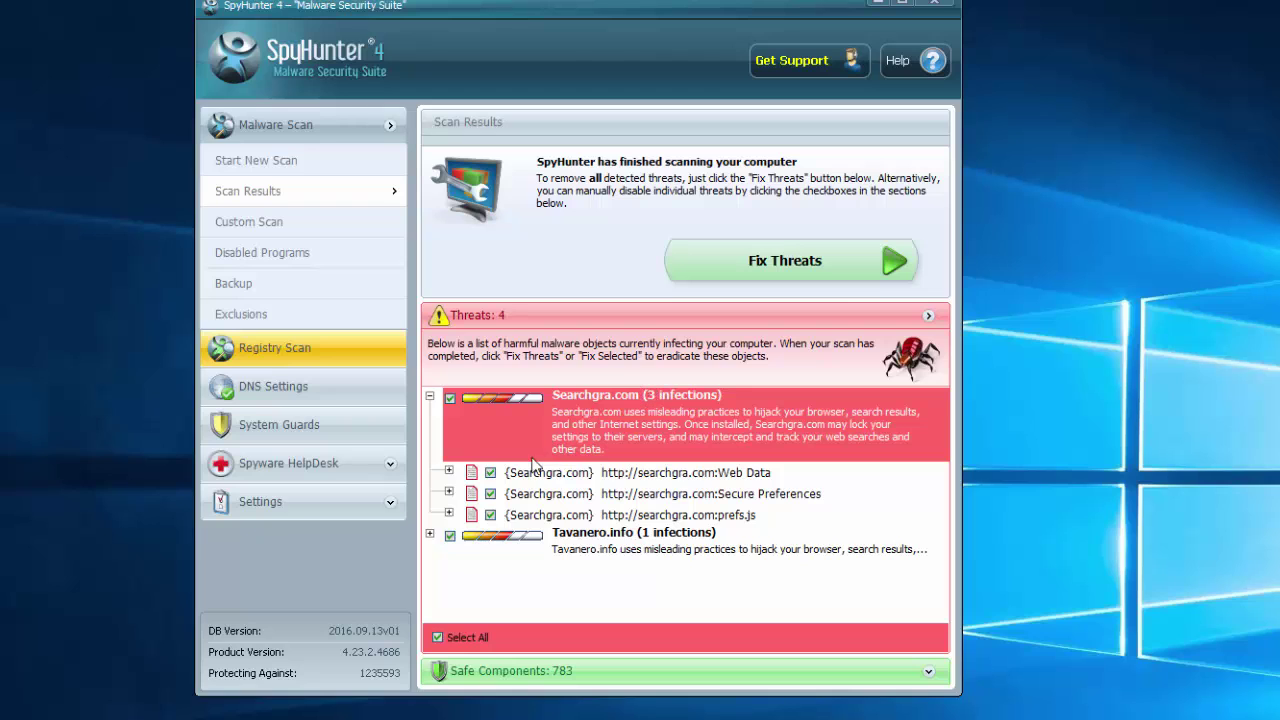
pyautogui.click(451, 470)
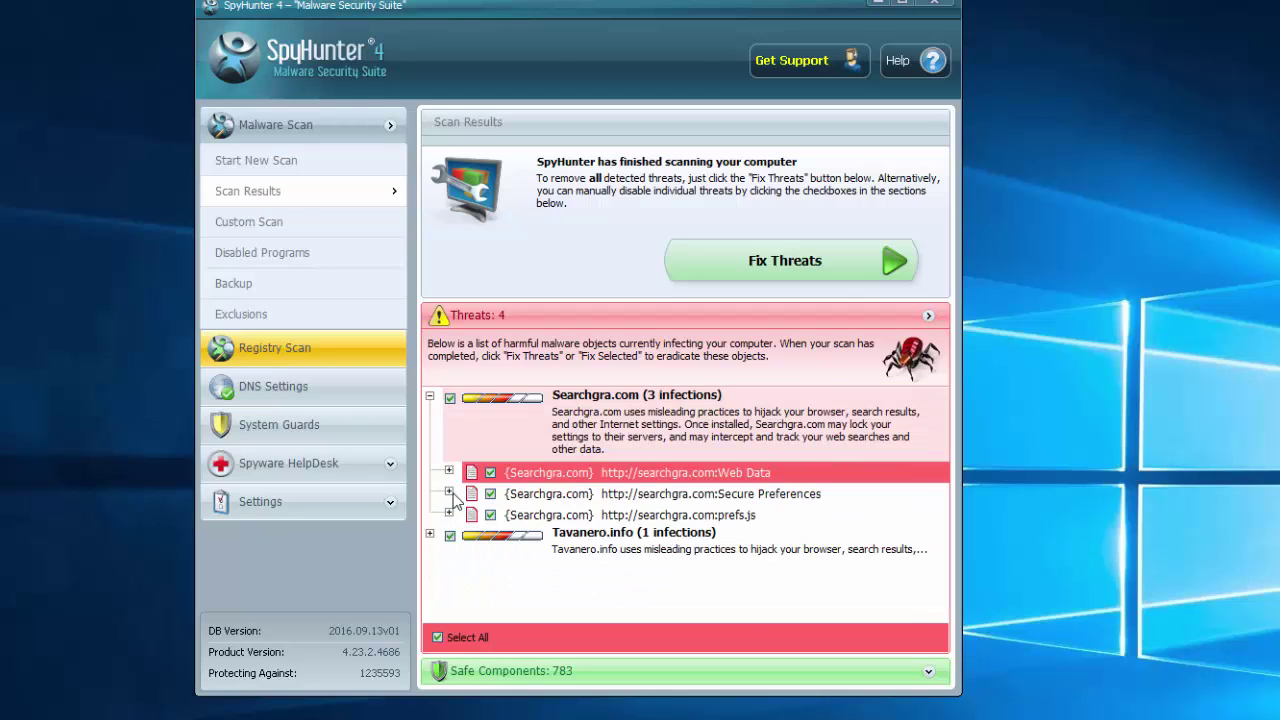
pyautogui.click(449, 493)
pyautogui.click(449, 491)
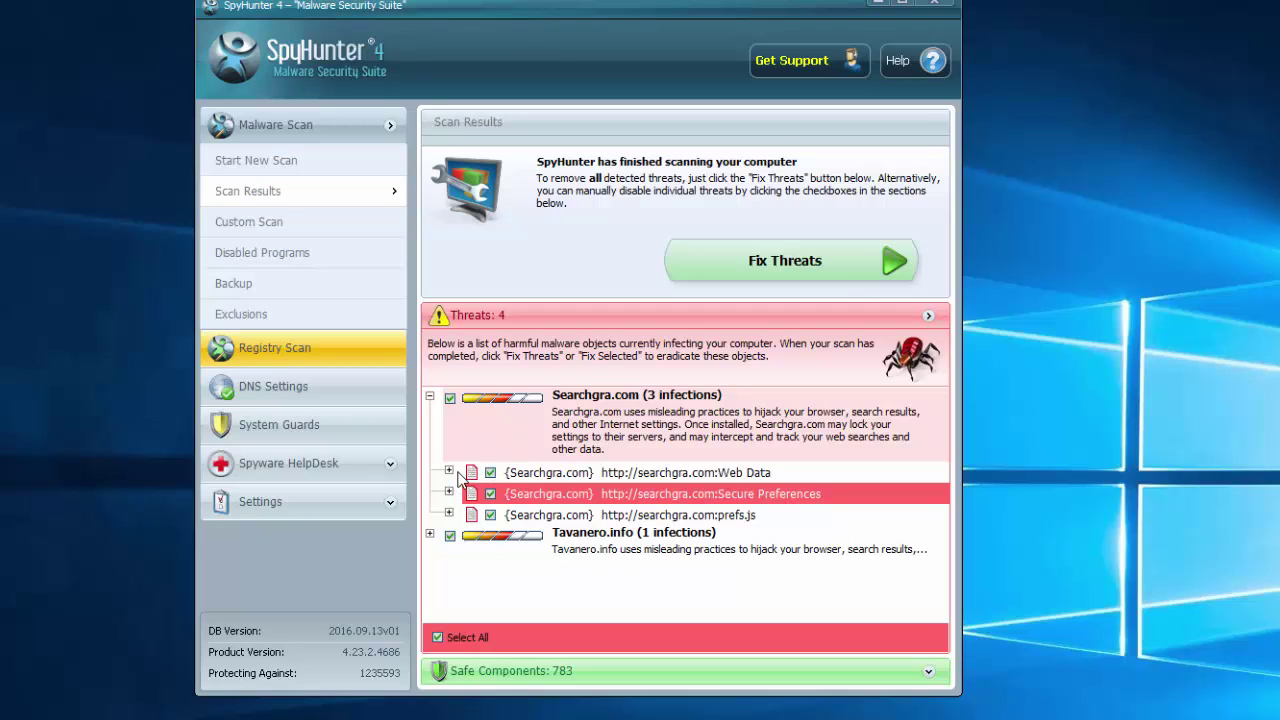
pyautogui.moveTo(550, 5); pyautogui.dragTo(550, 24)
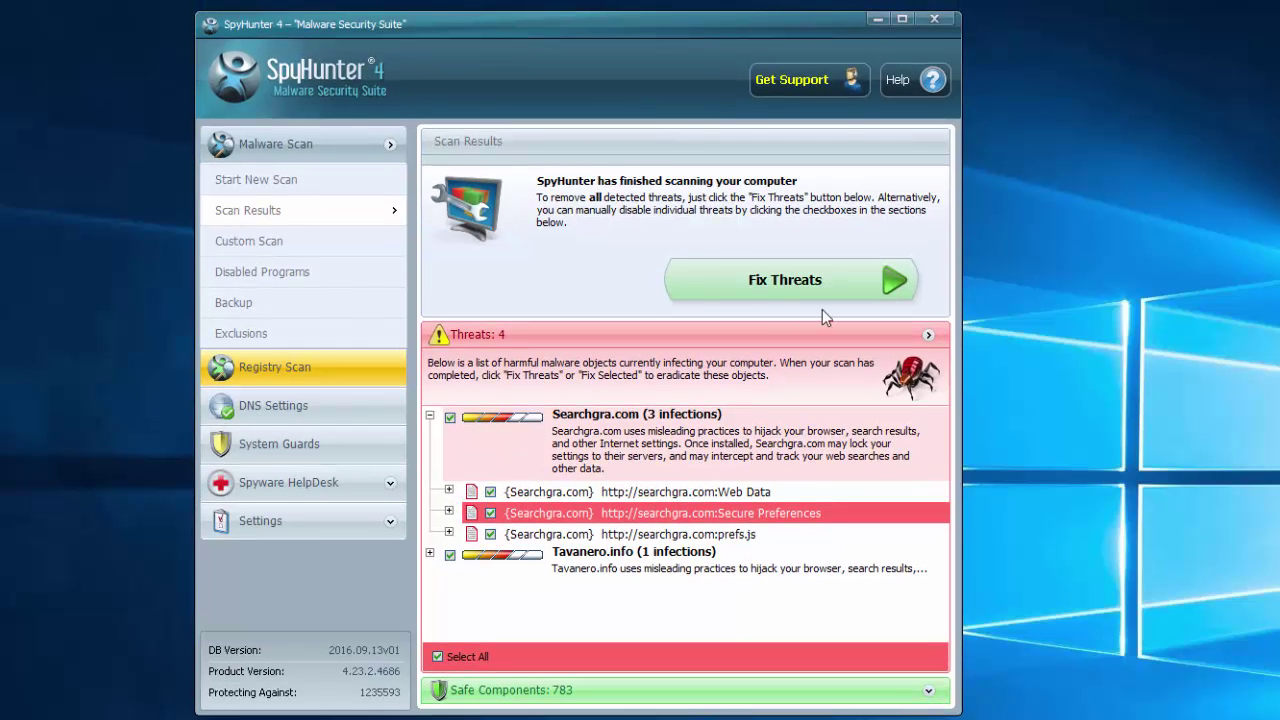
pyautogui.click(934, 20)
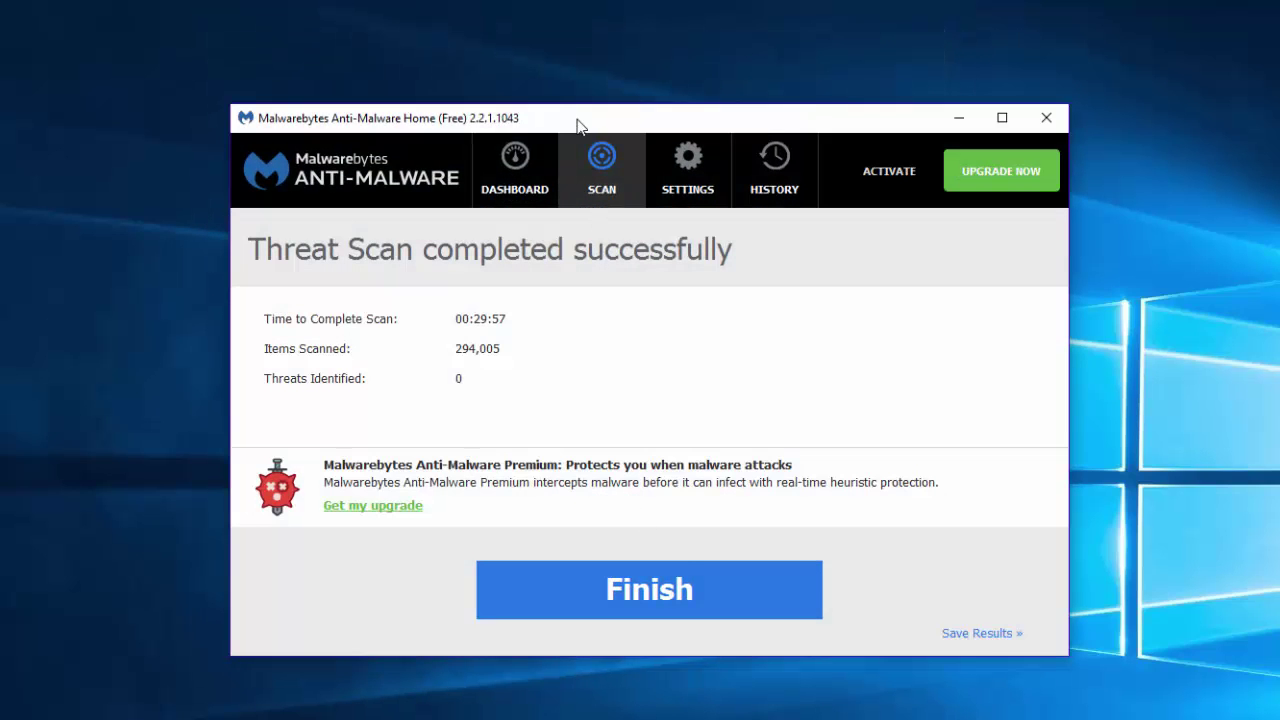
# Finish Malwarebytes' zero-threat scan and close Malwarebytes Anti-Malware.
pyautogui.moveTo(574, 126); pyautogui.dragTo(551, 83)
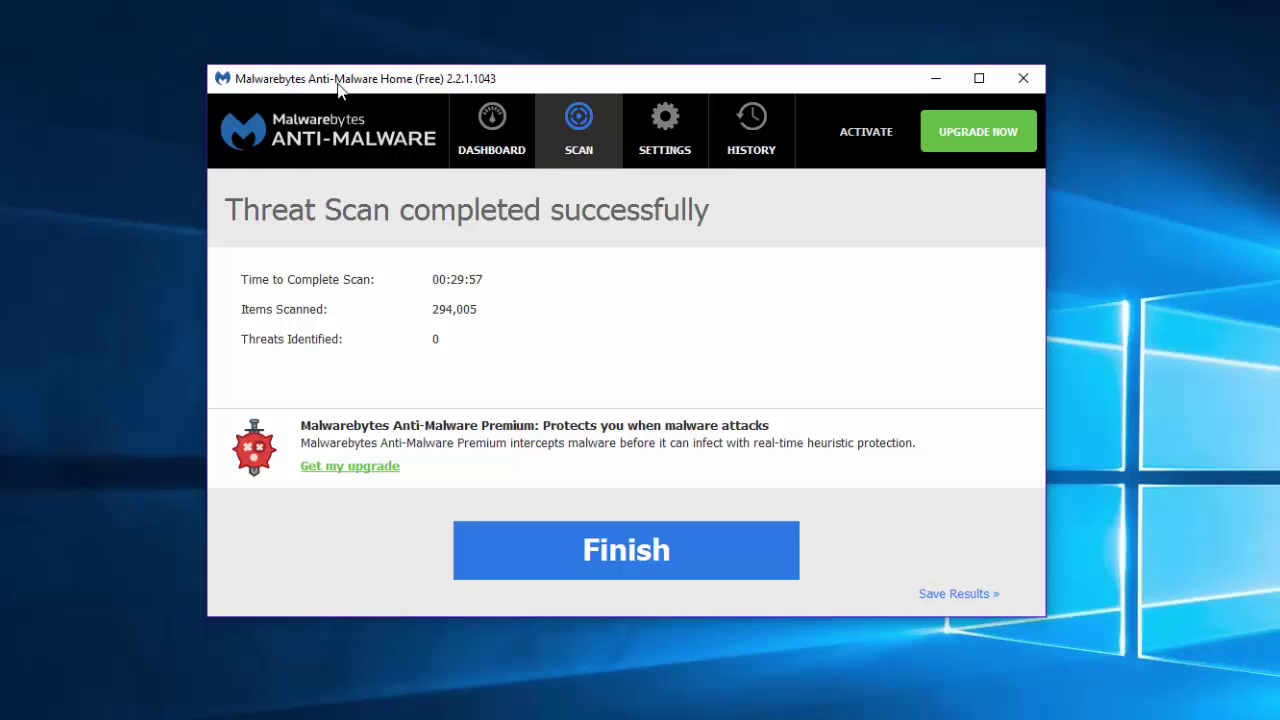
pyautogui.moveTo(340, 80); pyautogui.dragTo(368, 104)
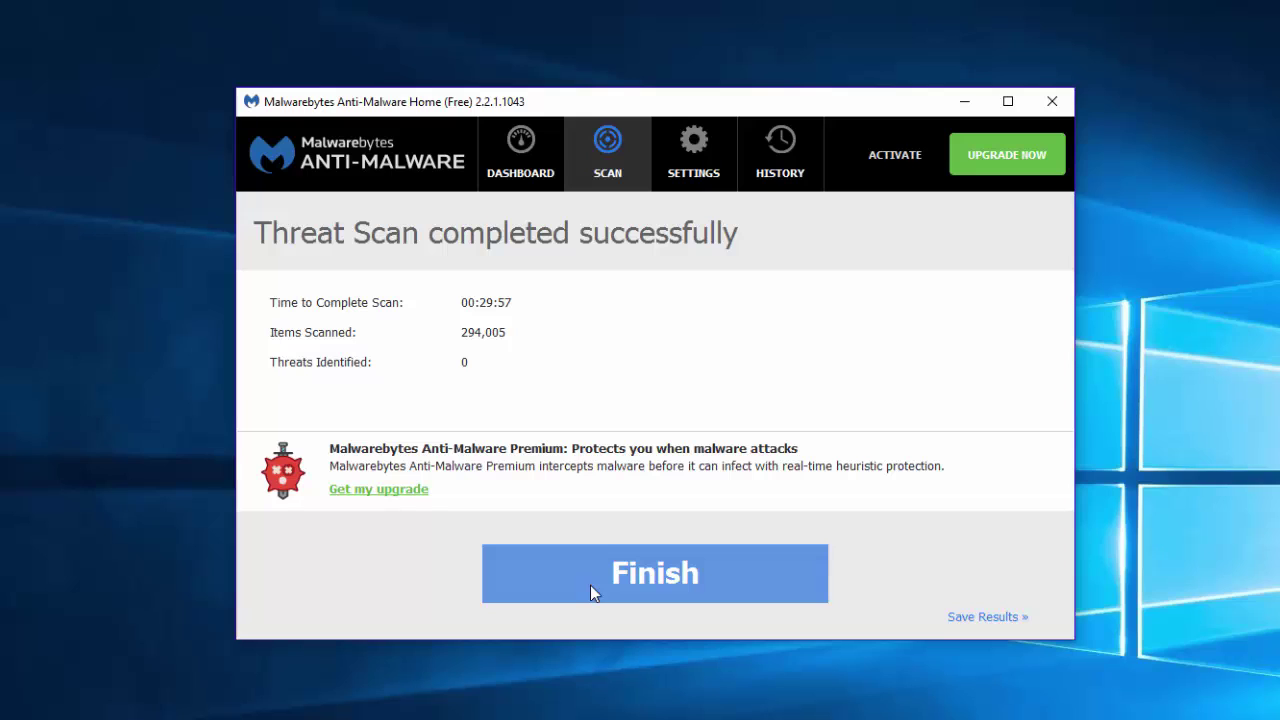
pyautogui.moveTo(572, 104); pyautogui.dragTo(560, 108)
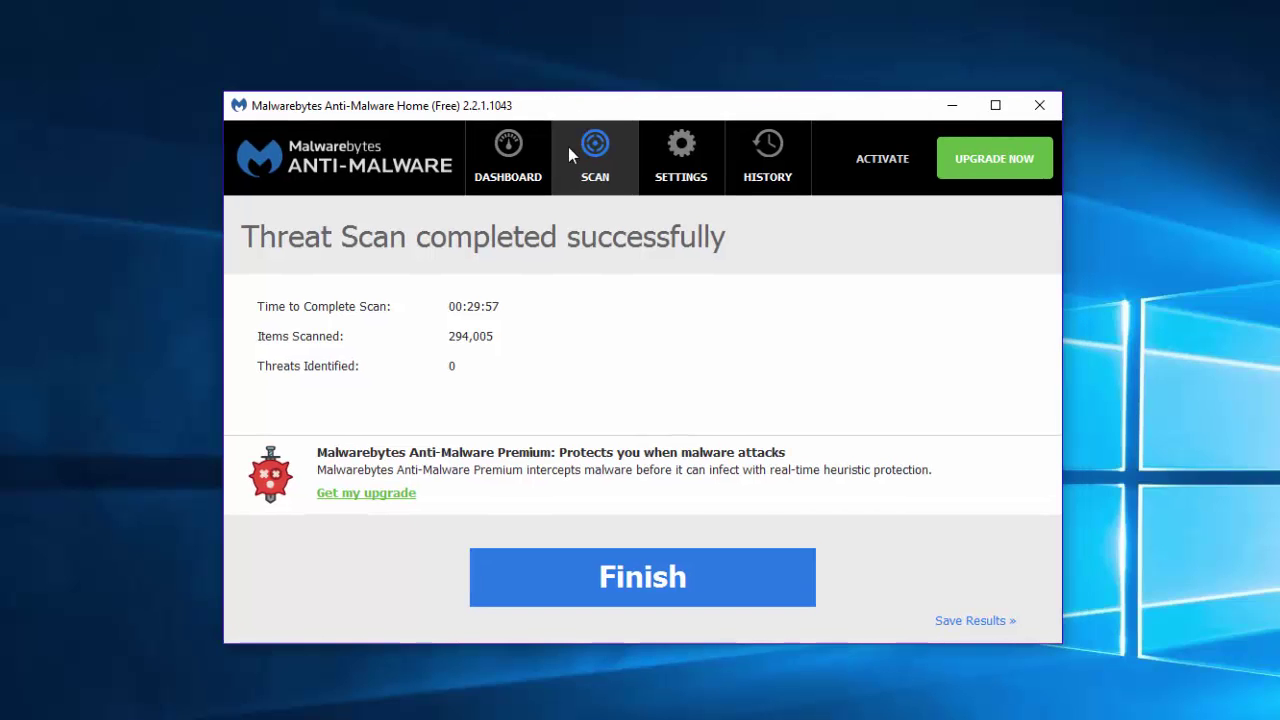
pyautogui.click(618, 582)
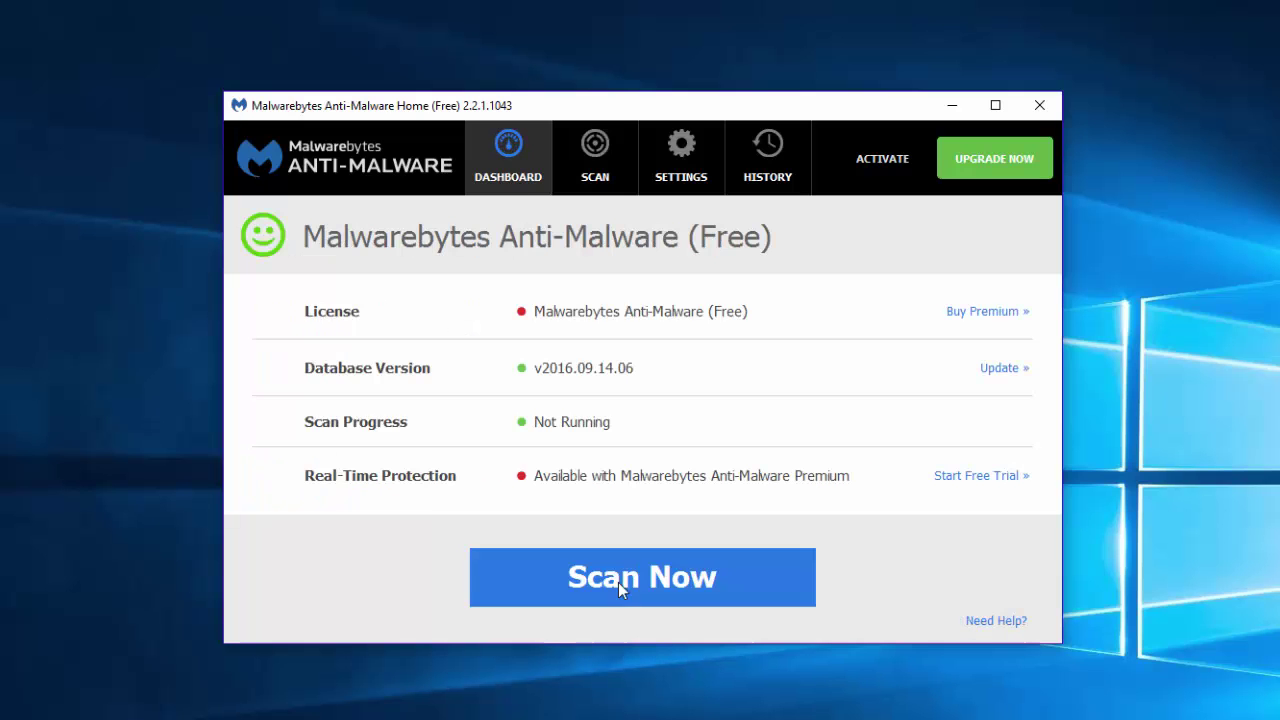
pyautogui.click(1040, 104)
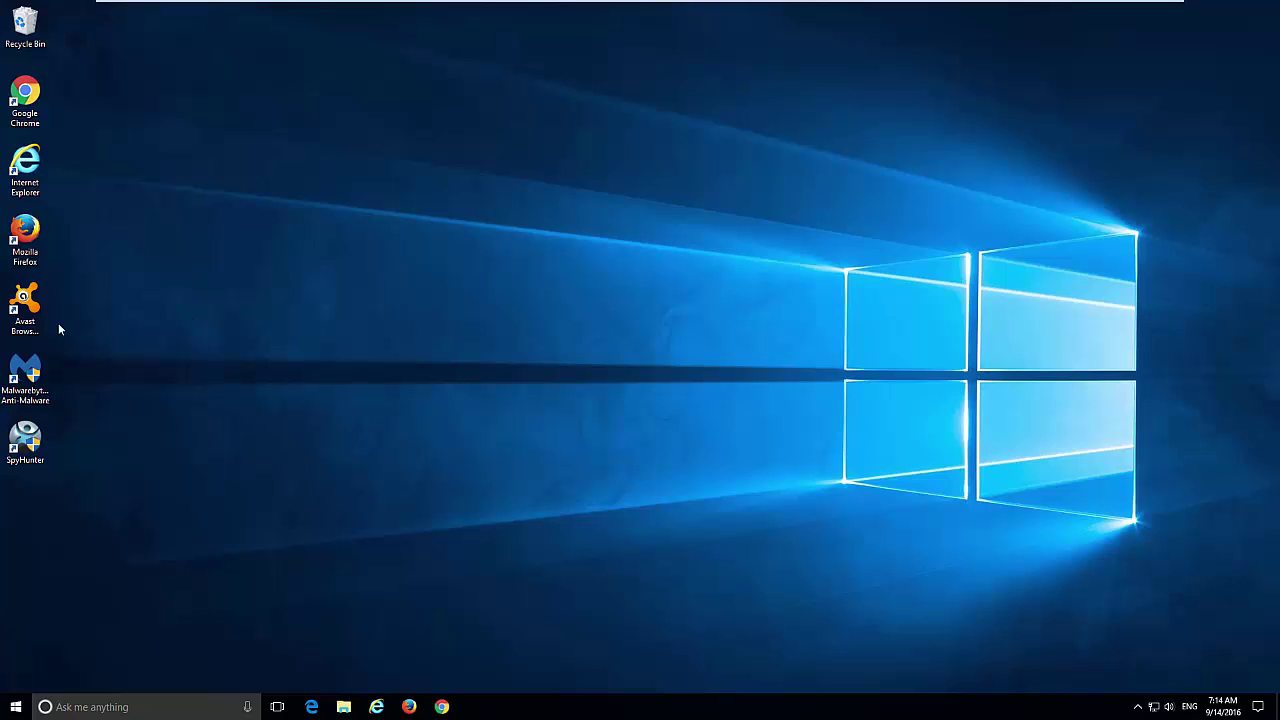
# Launch Chrome from the desktop icon and go to its Settings page.
pyautogui.doubleClick(30, 96)
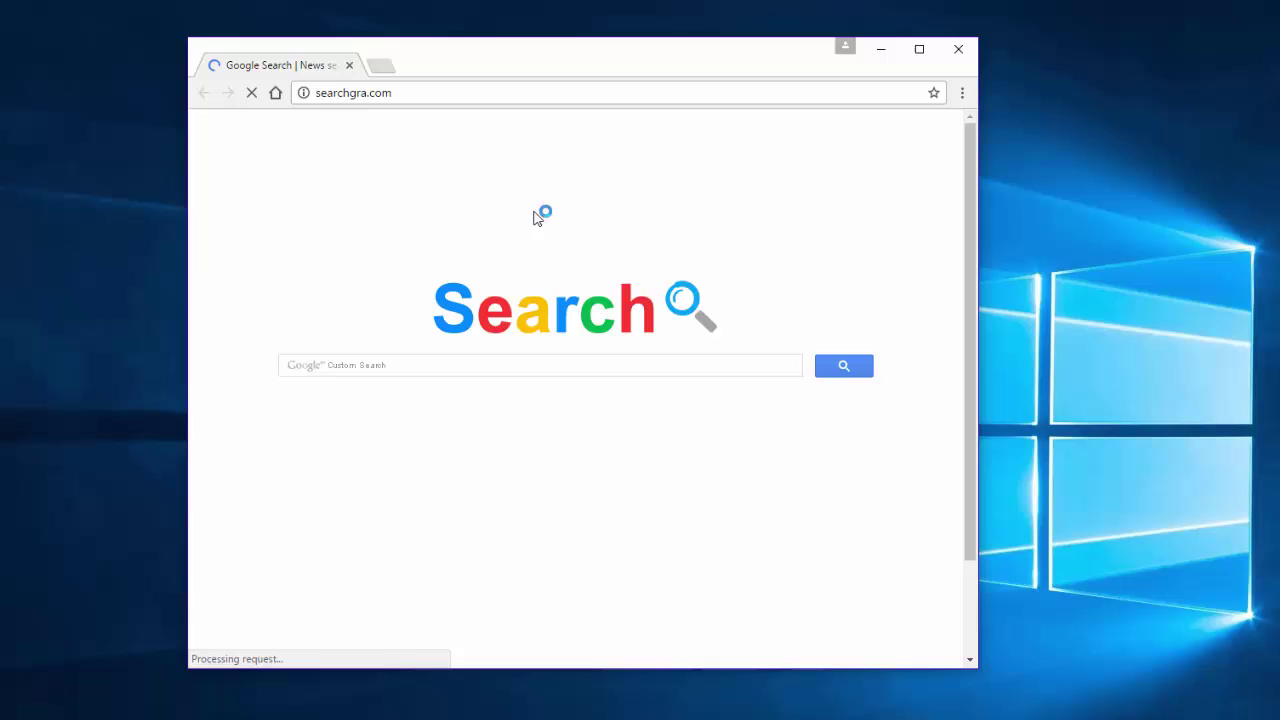
pyautogui.click(962, 93)
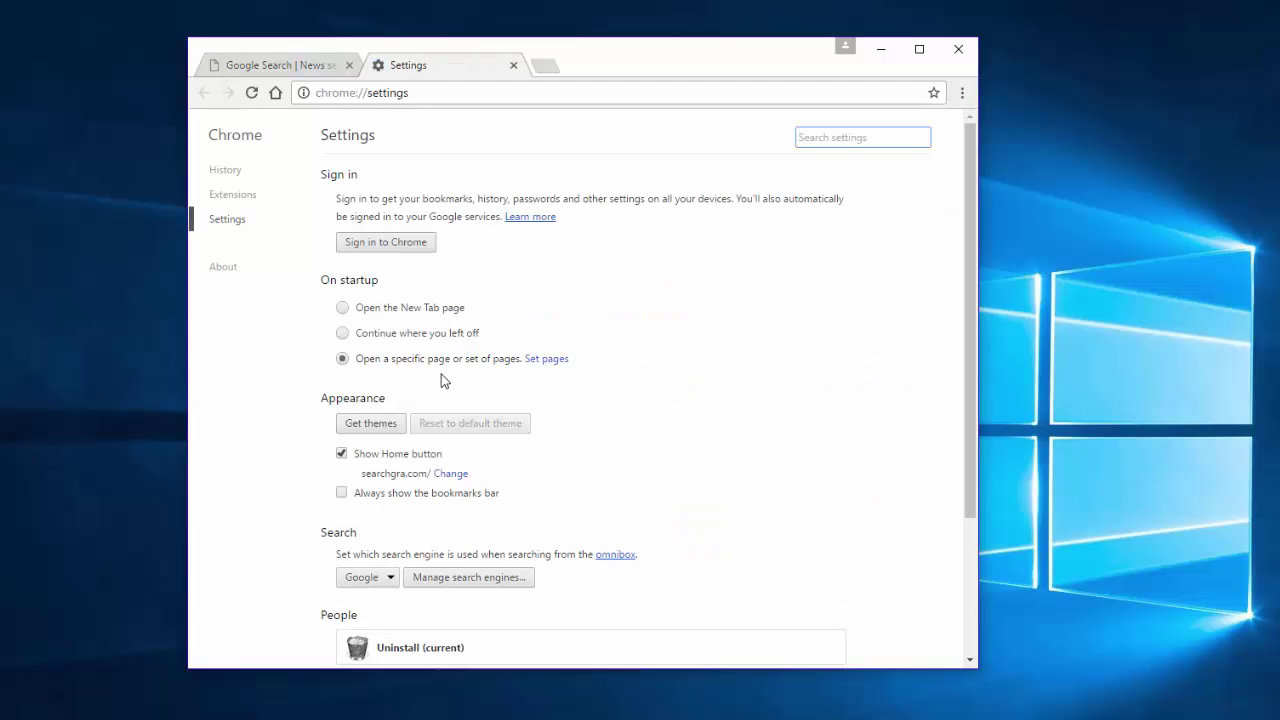
# Remove searchgra.com from the startup pages and make Chrome open the New Tab page at startup.
pyautogui.click(546, 359)
pyautogui.click(771, 363)
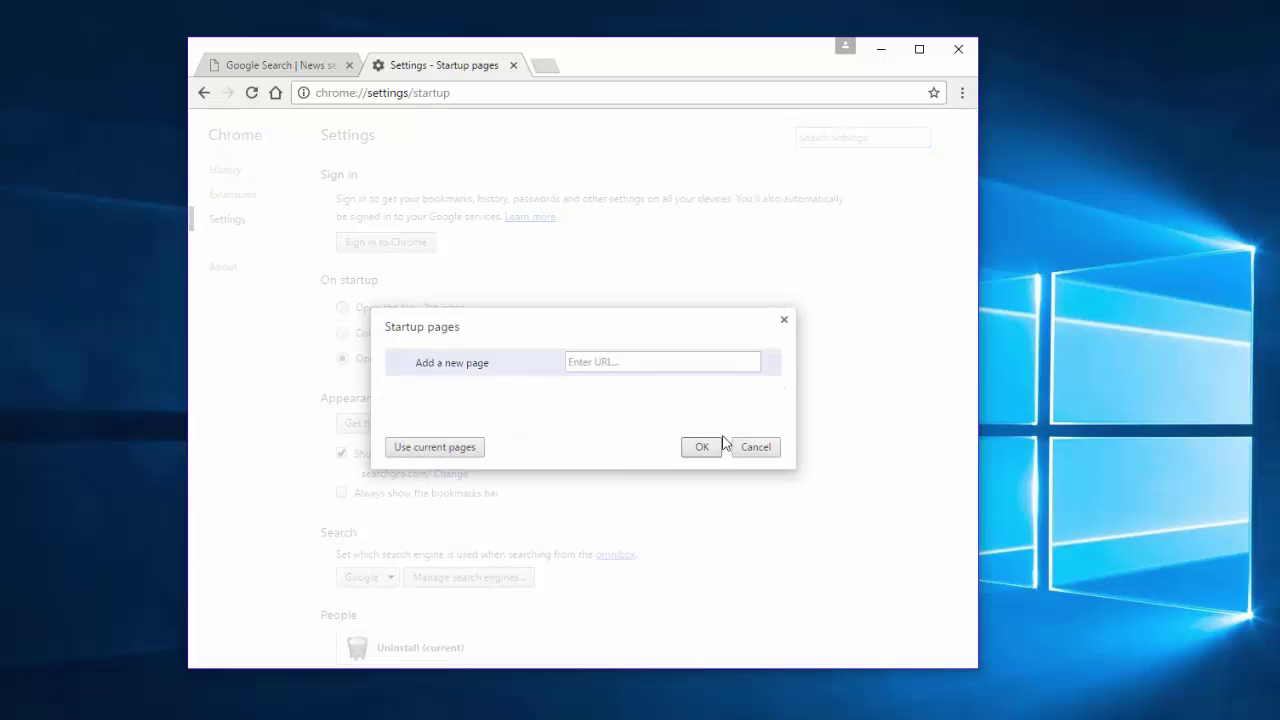
pyautogui.click(701, 449)
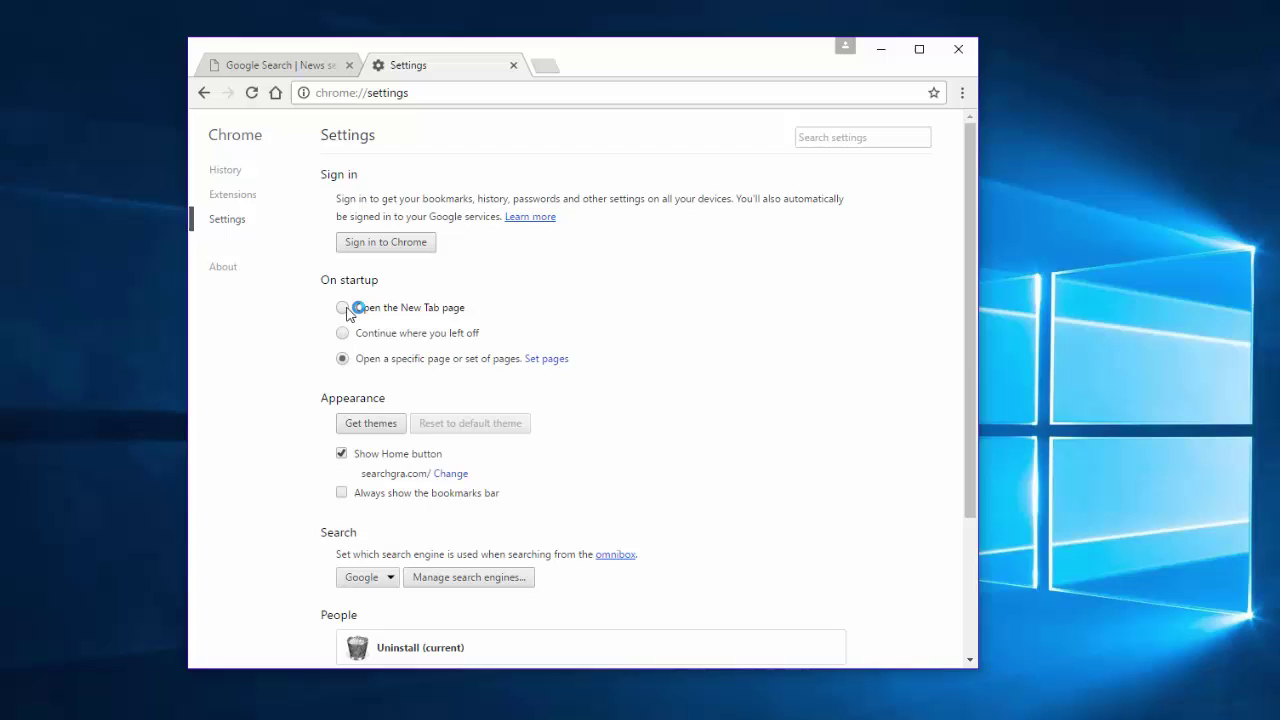
pyautogui.click(344, 308)
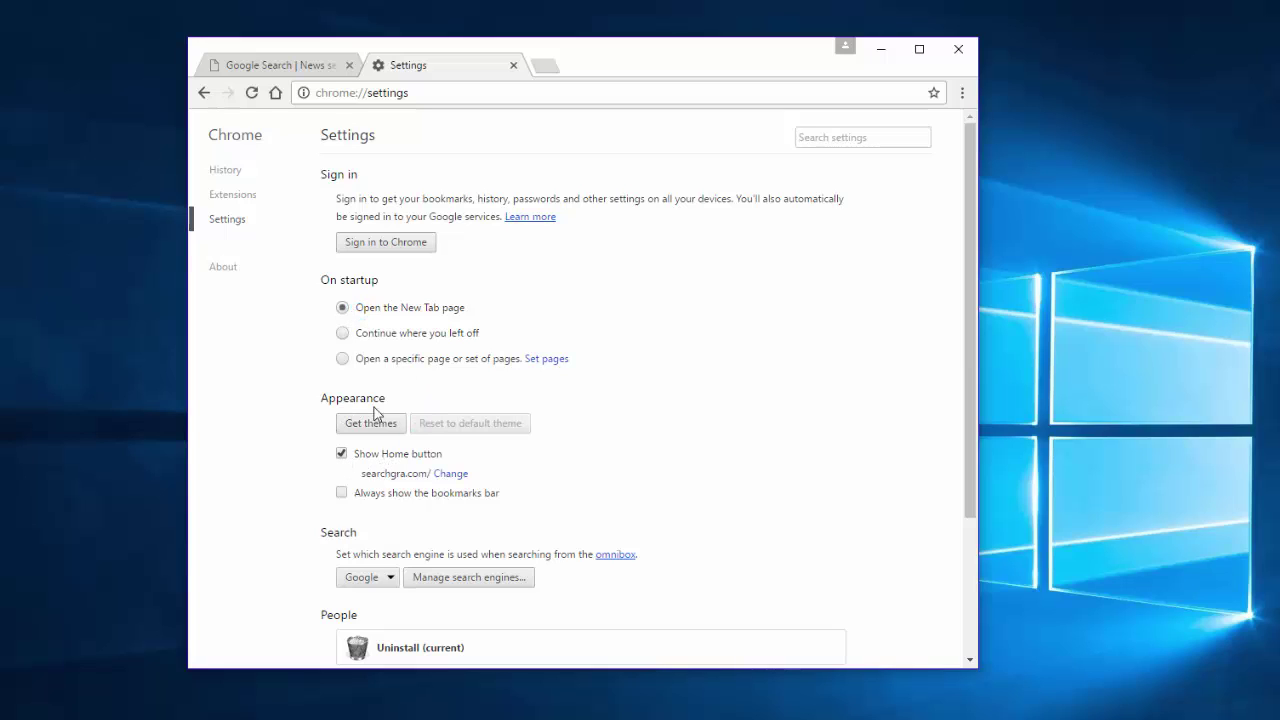
# Change the home page from searchgra.com to the New Tab page and hide the Home button.
pyautogui.click(450, 473)
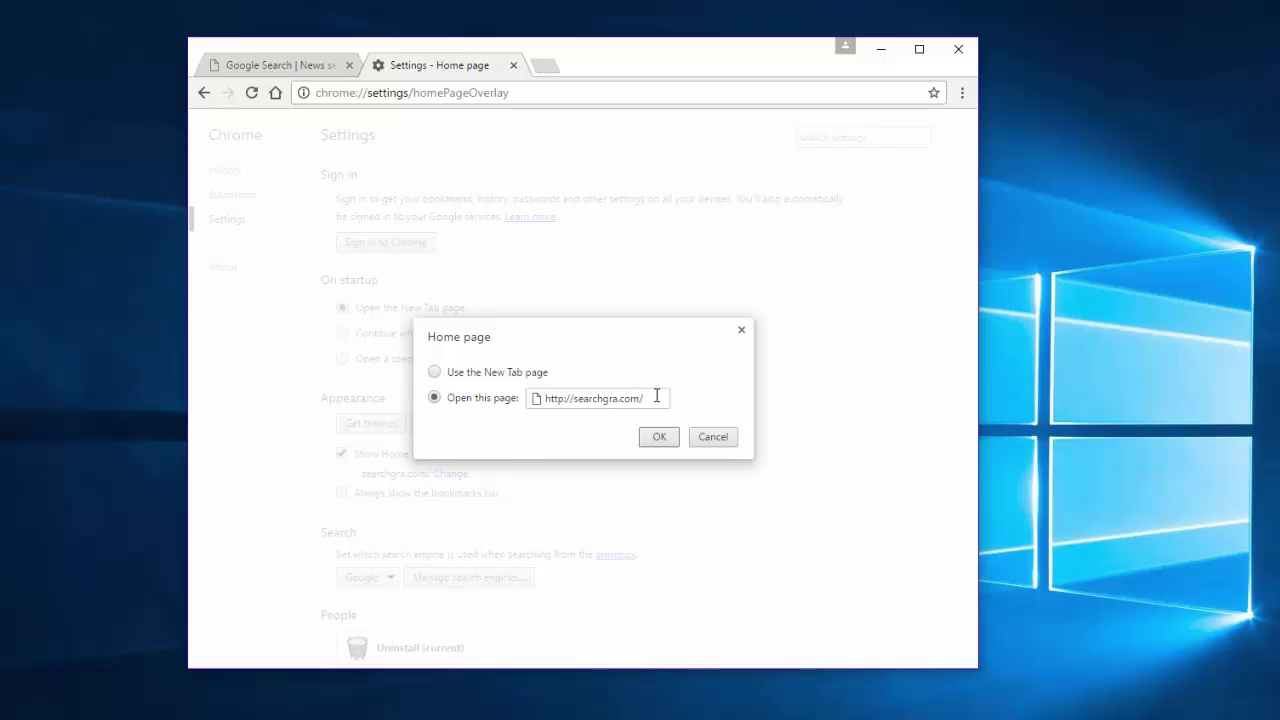
pyautogui.moveTo(654, 397); pyautogui.dragTo(486, 374)
pyautogui.press('BackSpace')
pyautogui.click(435, 373)
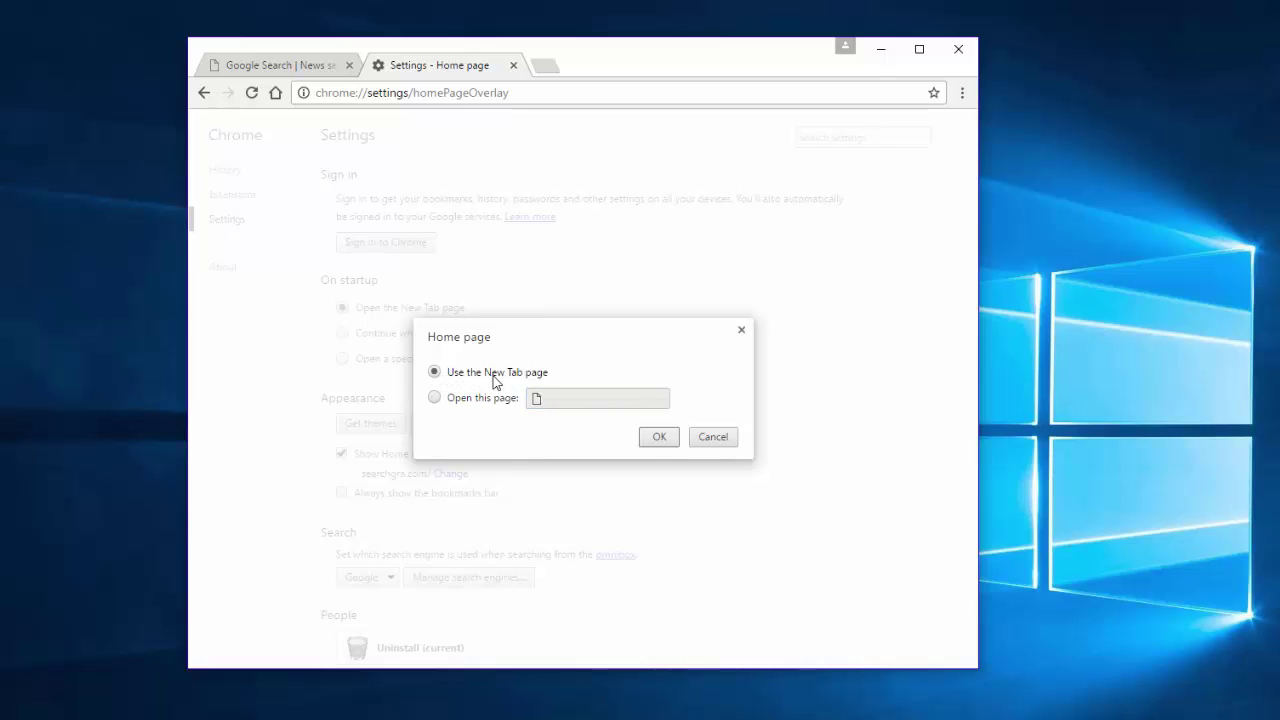
pyautogui.click(659, 437)
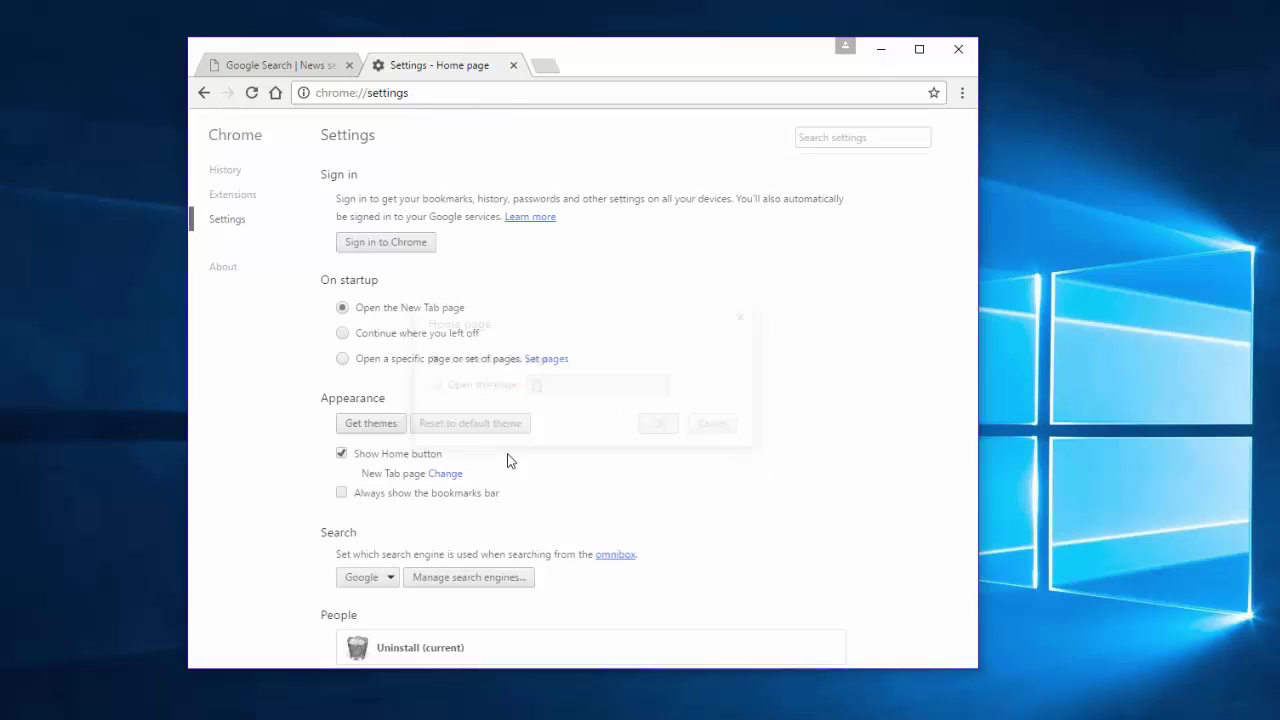
pyautogui.click(341, 453)
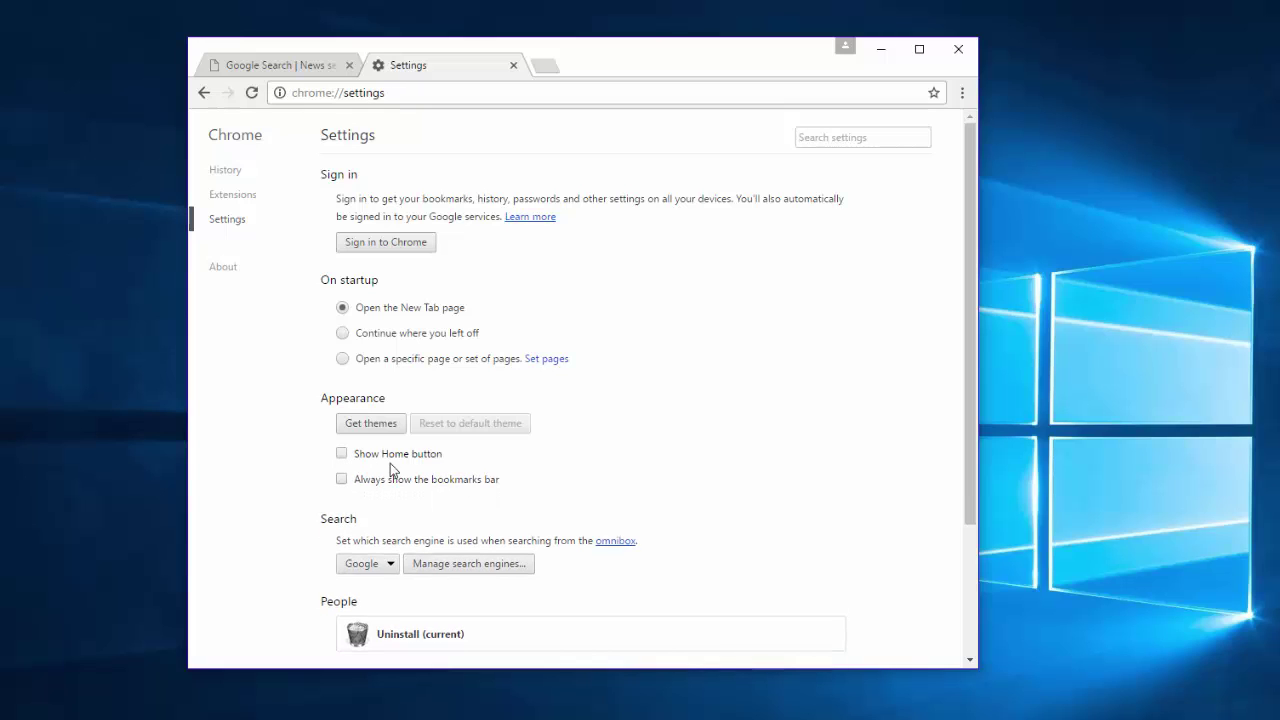
# In Manage search engines, set Google as default and delete the Searchgra entry.
pyautogui.click(466, 563)
pyautogui.moveTo(580, 432)
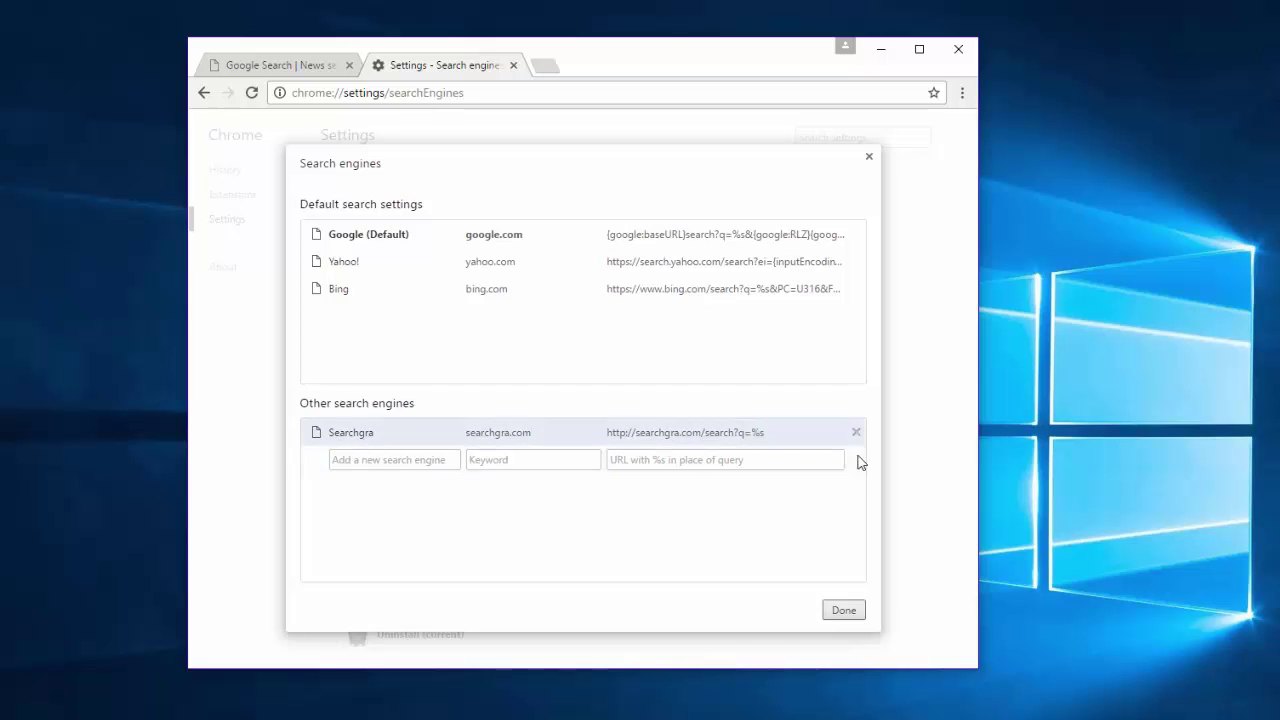
pyautogui.click(802, 433)
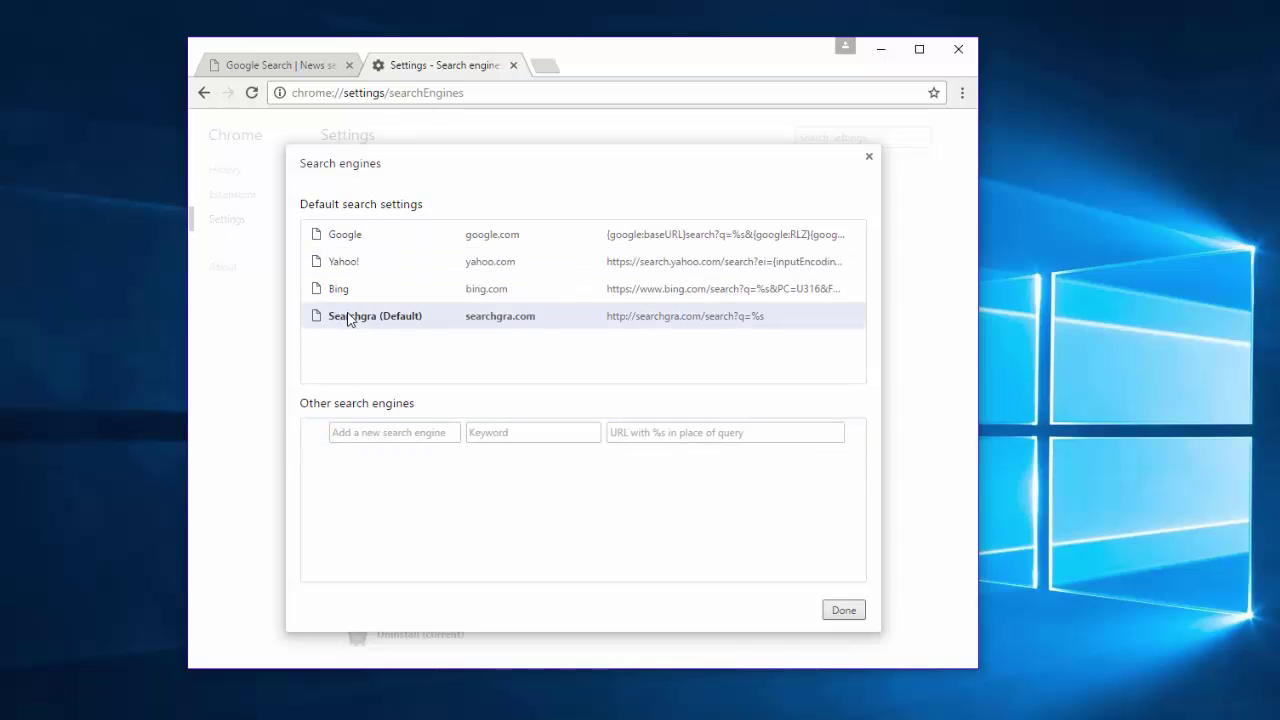
pyautogui.click(343, 317)
pyautogui.click(452, 338)
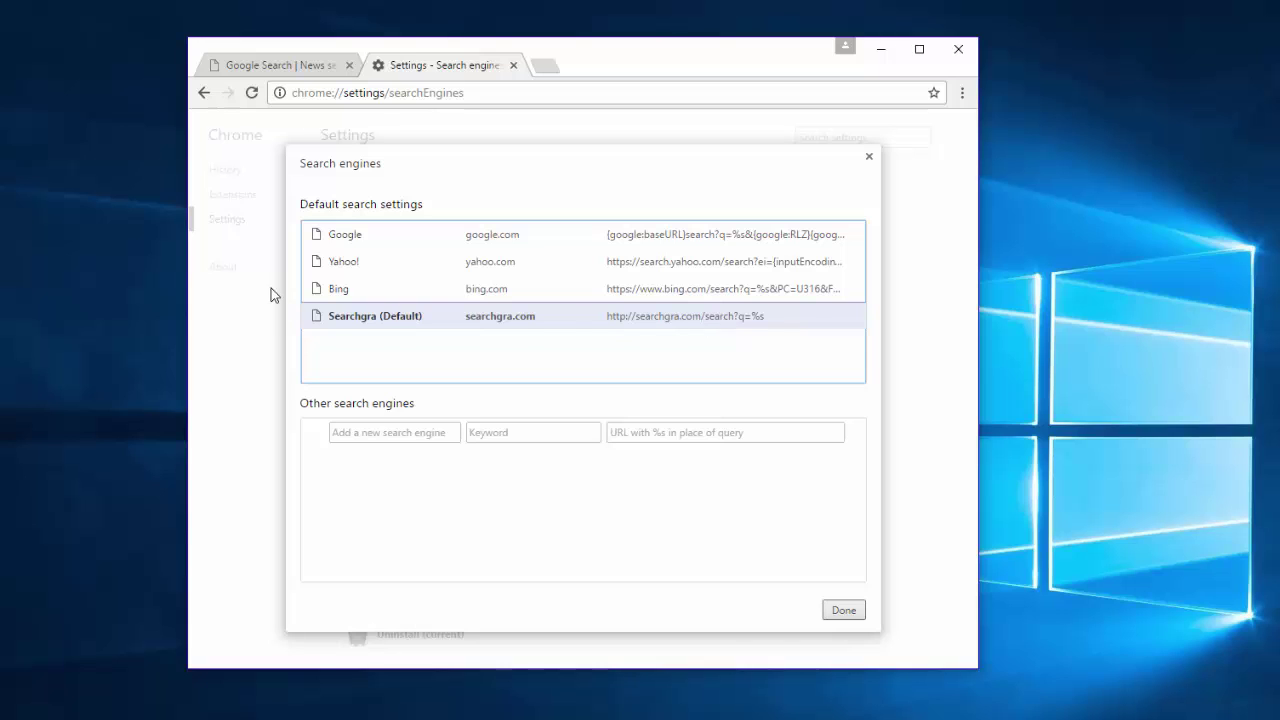
pyautogui.moveTo(580, 261)
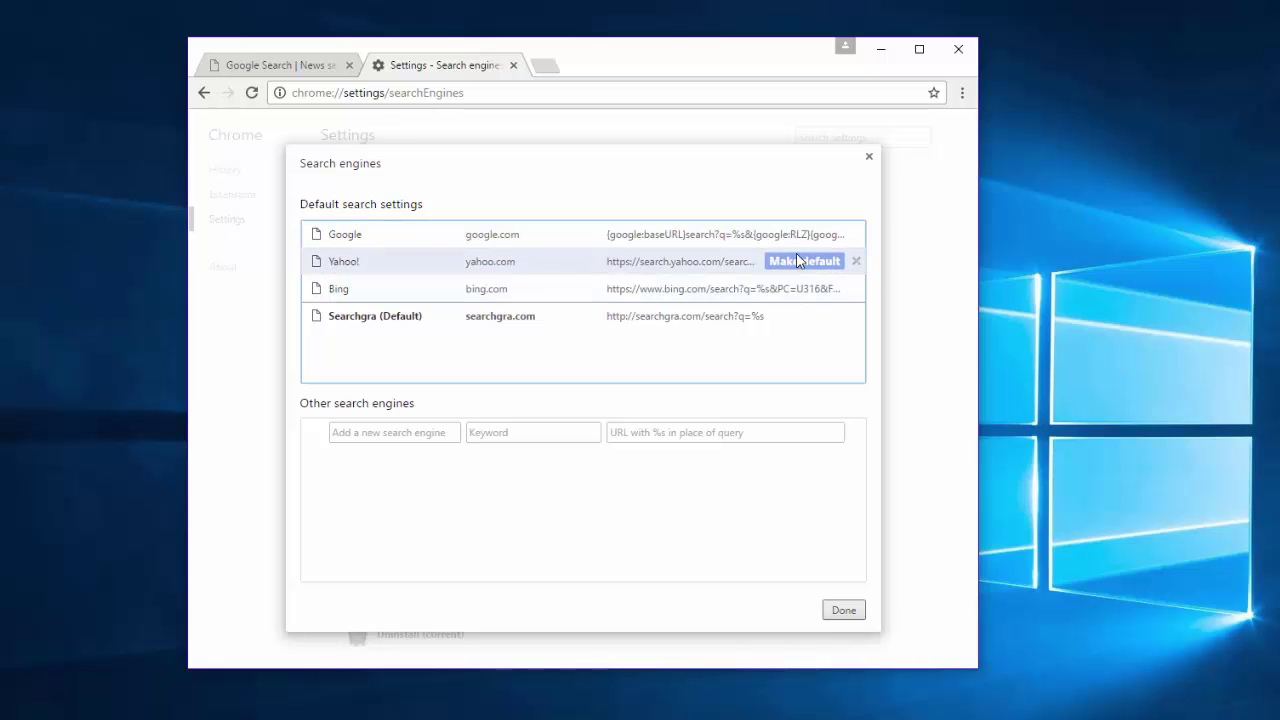
pyautogui.click(795, 234)
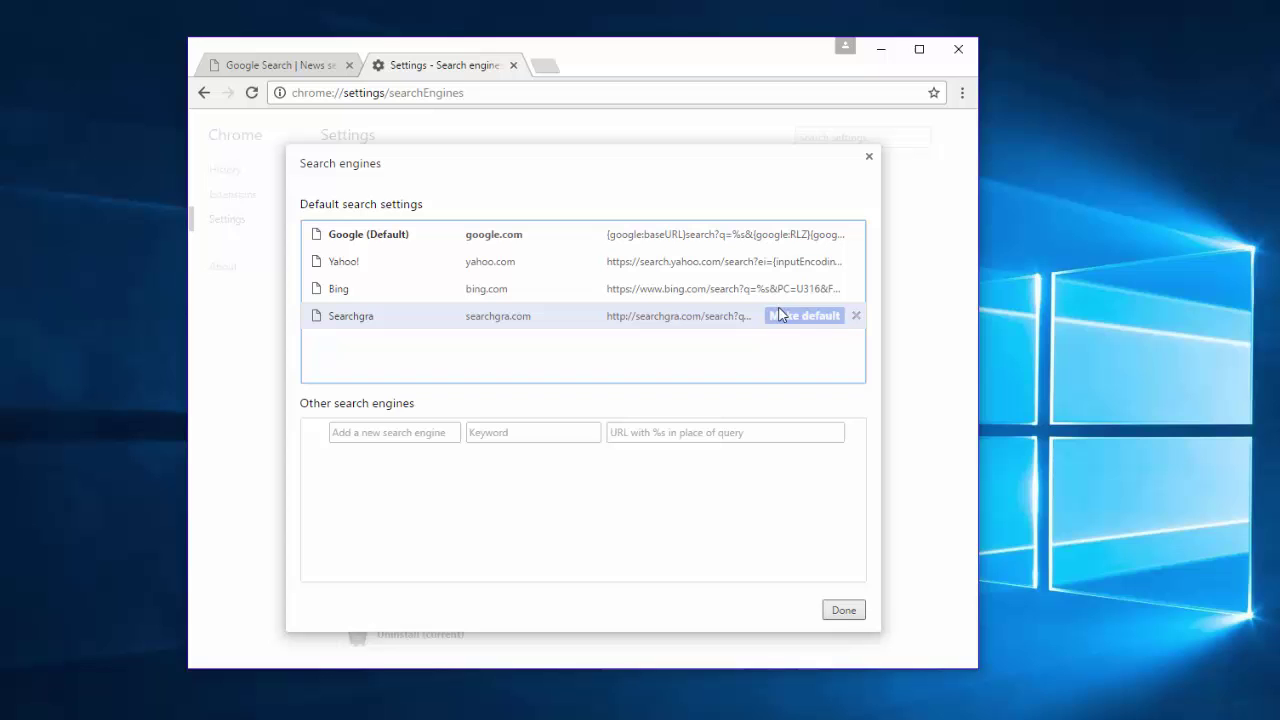
pyautogui.click(857, 316)
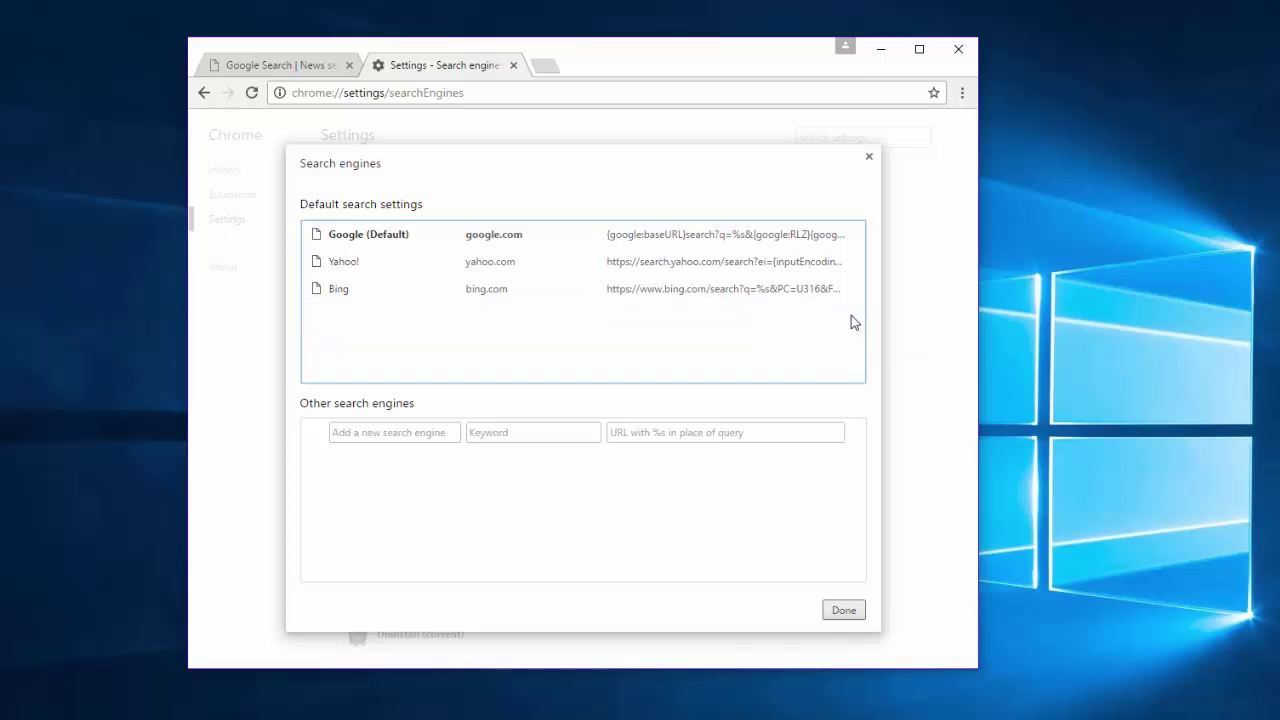
# Reset Chrome's settings to their original defaults from the advanced settings section.
pyautogui.click(846, 611)
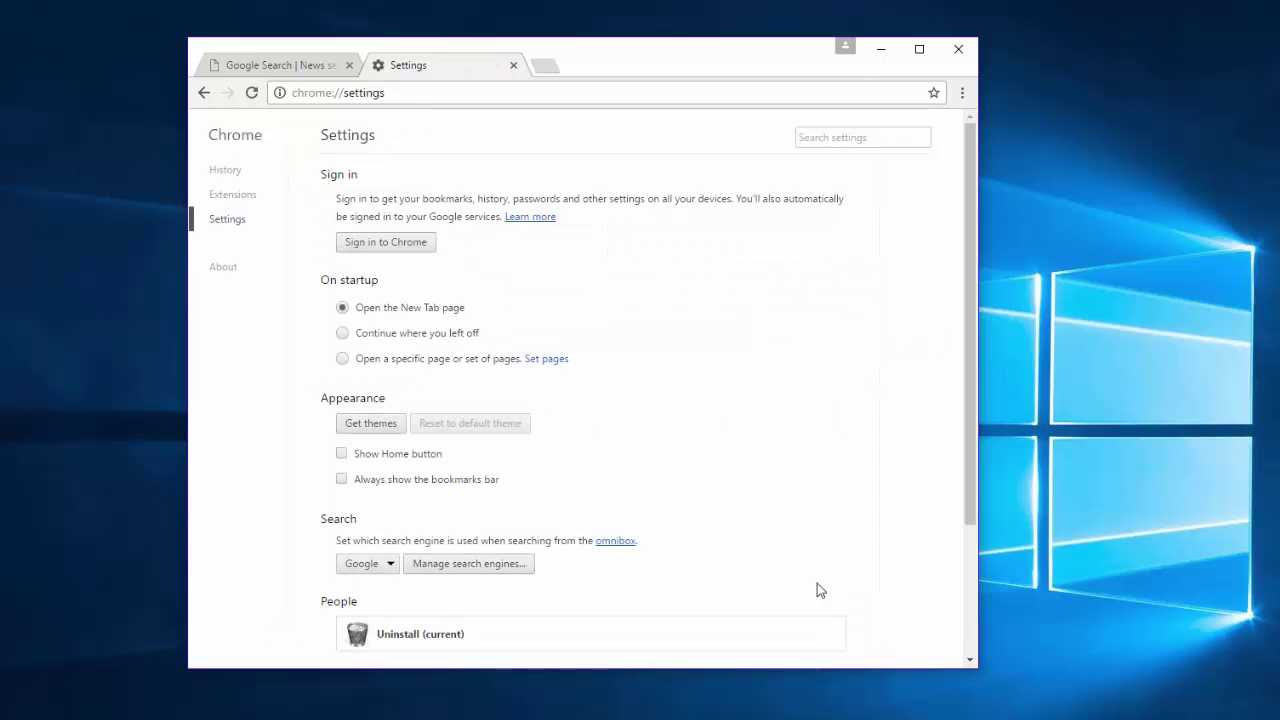
pyautogui.scroll(-3, 469, 449)
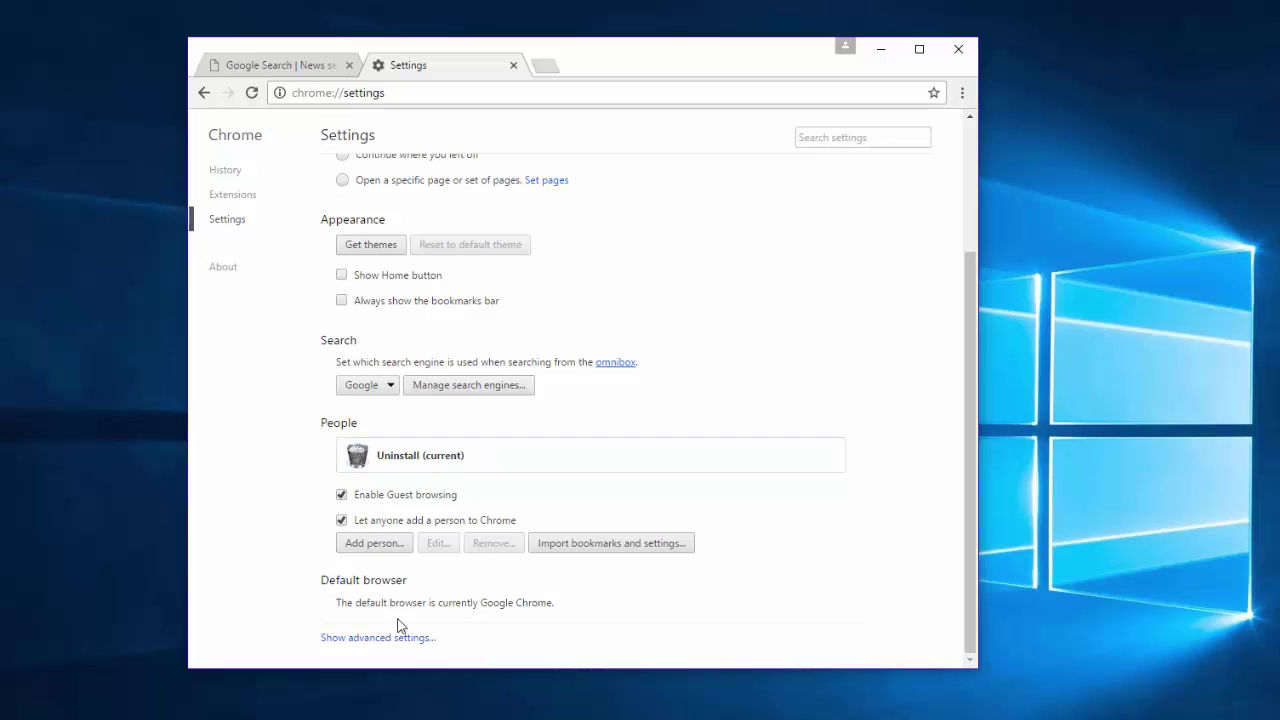
pyautogui.click(391, 637)
pyautogui.scroll(-3, 408, 580)
pyautogui.scroll(-3, 415, 576)
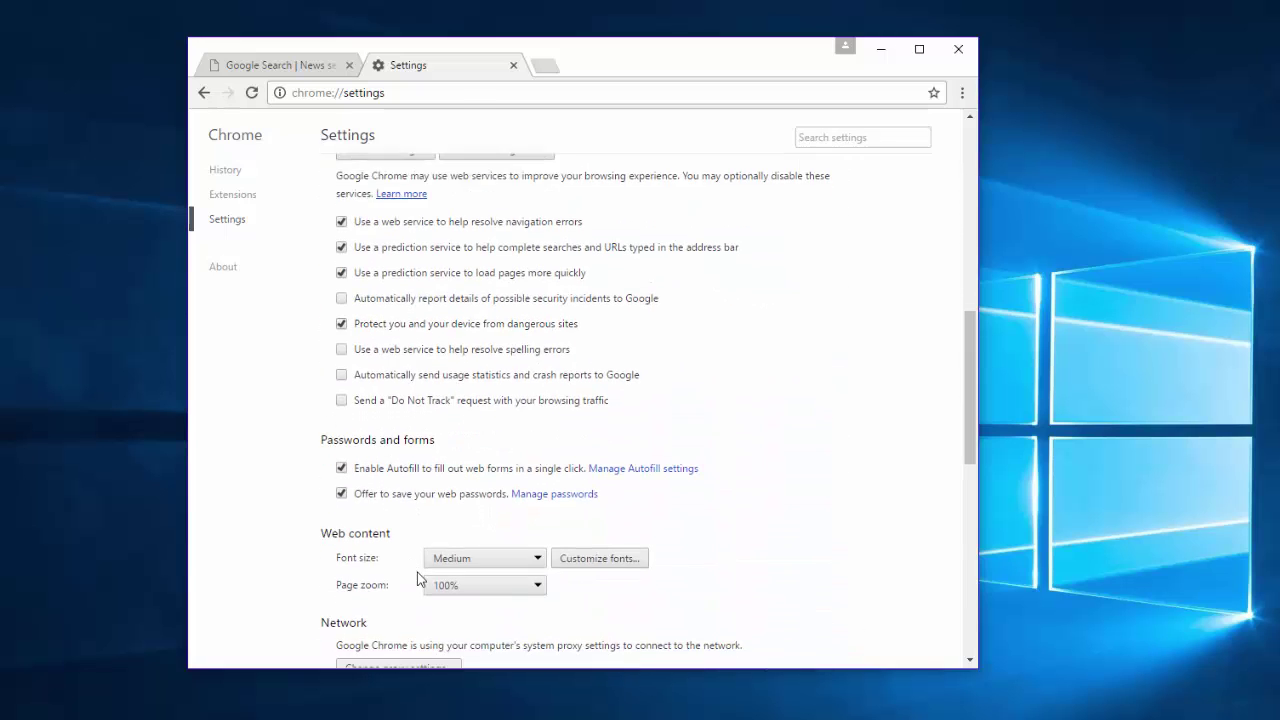
pyautogui.scroll(-3, 417, 574)
pyautogui.scroll(-1, 420, 576)
pyautogui.scroll(-3, 425, 578)
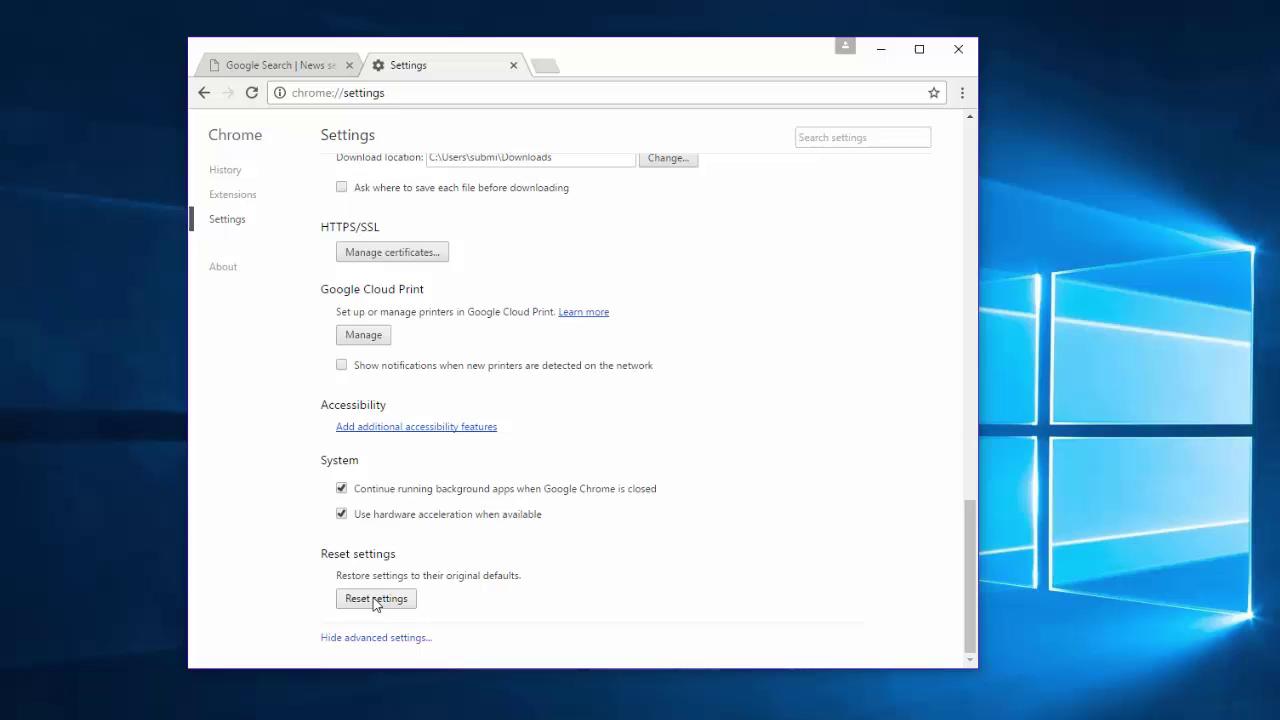
pyautogui.click(378, 600)
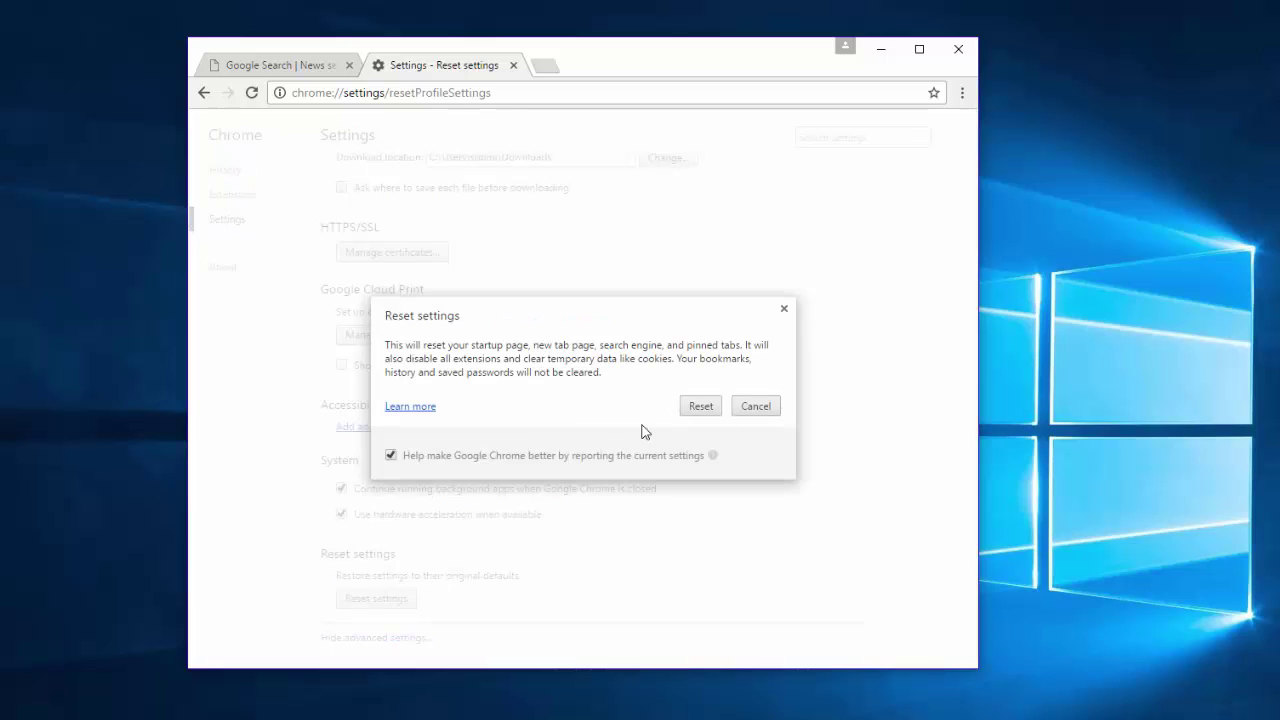
pyautogui.click(784, 308)
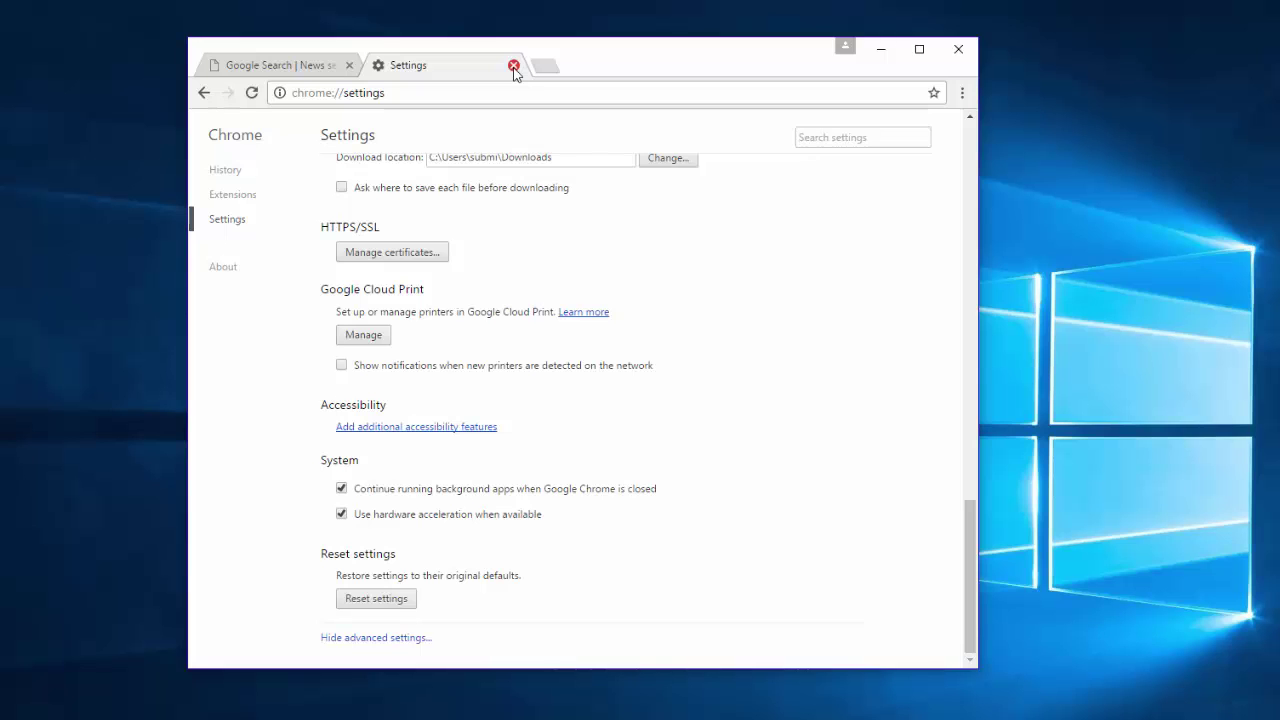
# Close the settings tab and the last remaining Chrome tab.
pyautogui.scroll(2, 400, 440)
pyautogui.scroll(6, 409, 450)
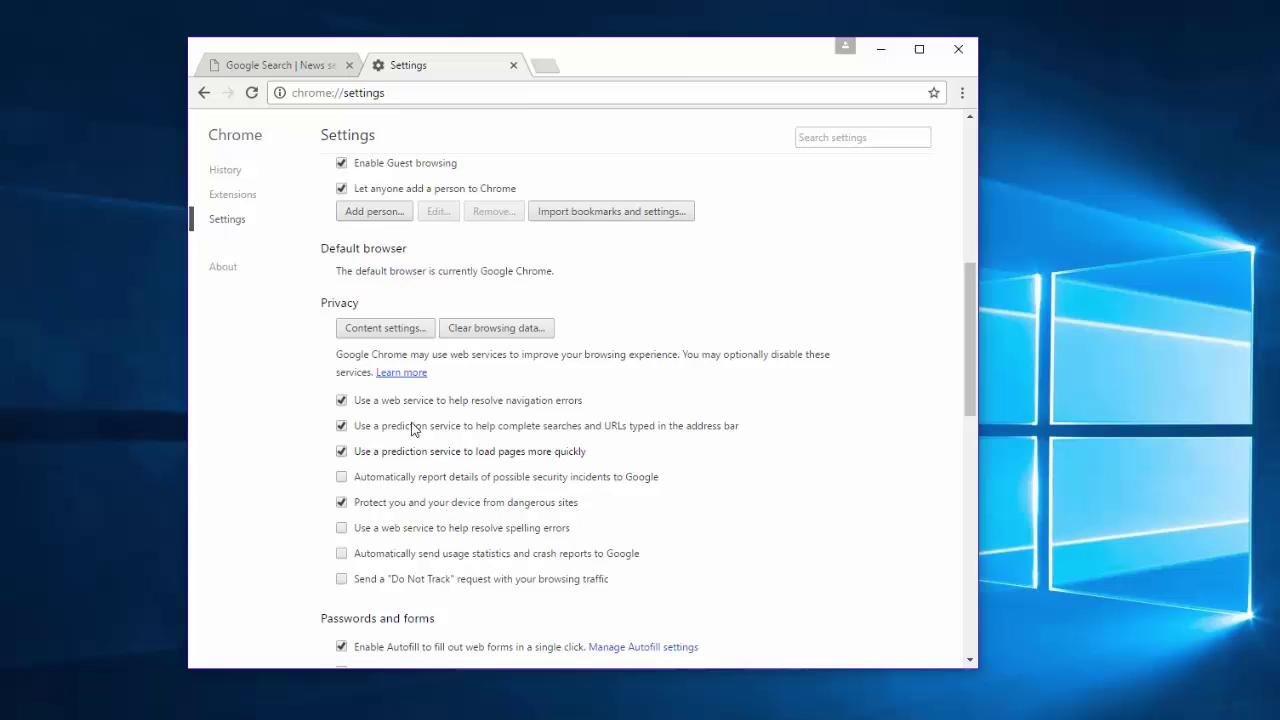
pyautogui.scroll(5, 410, 428)
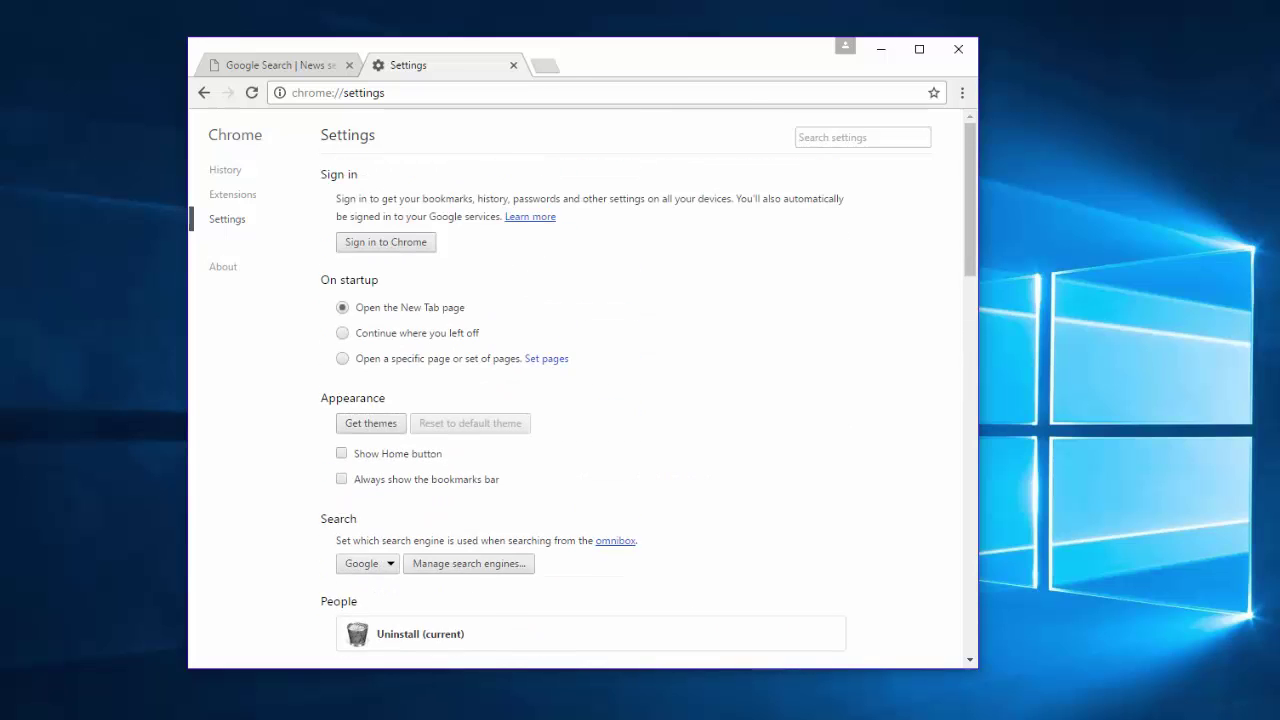
pyautogui.click(513, 65)
pyautogui.click(349, 65)
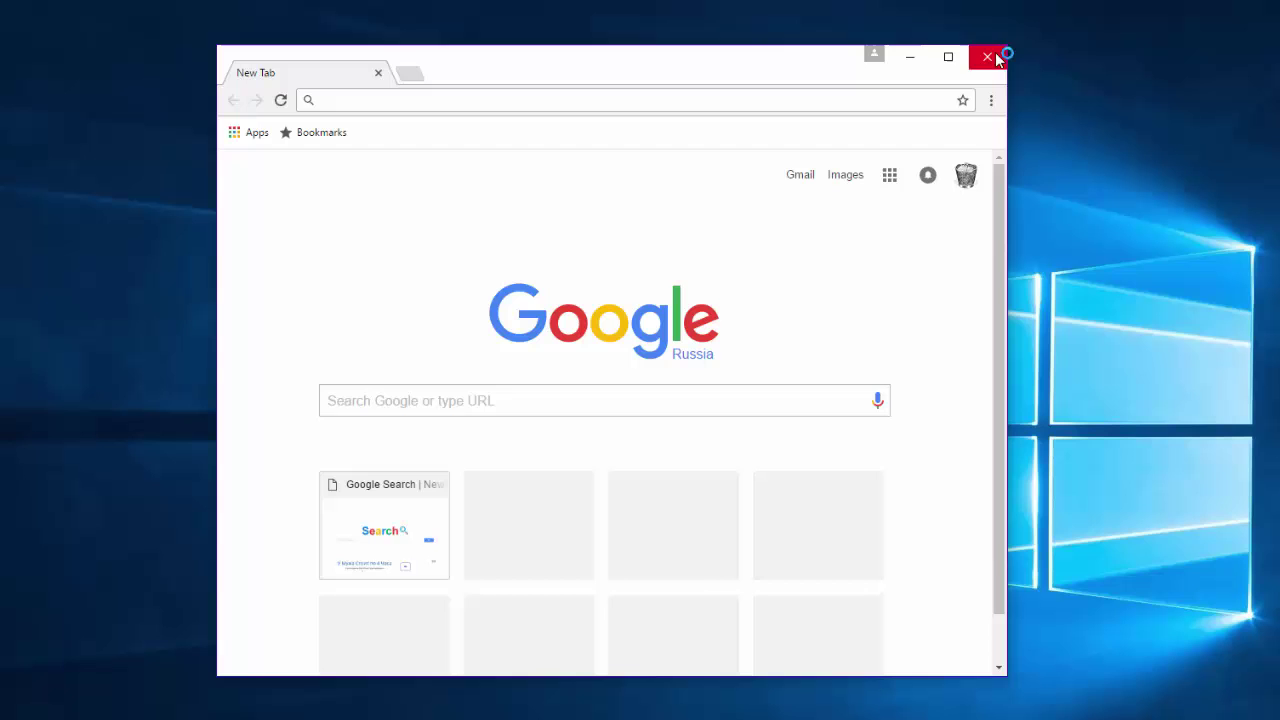
# Close Chrome, then set Internet Explorer's home page to the new tab page and apply it.
pyautogui.click(440, 485)
pyautogui.click(987, 56)
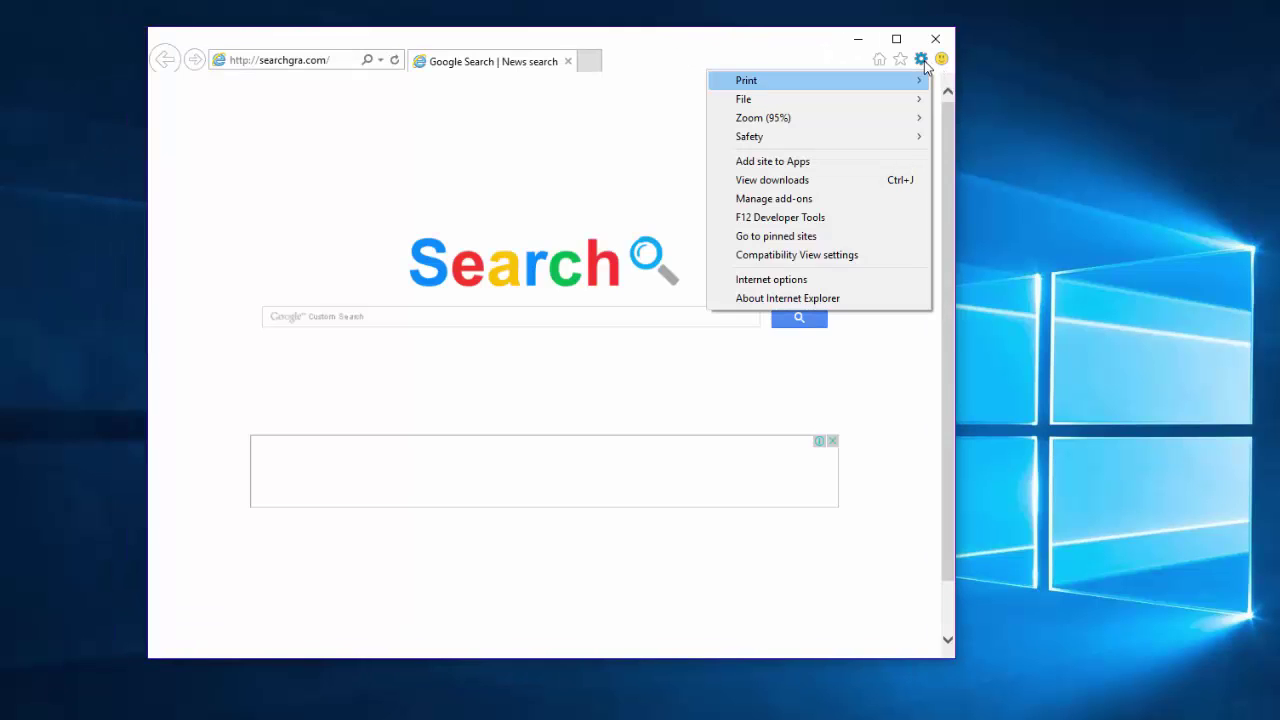
pyautogui.click(785, 281)
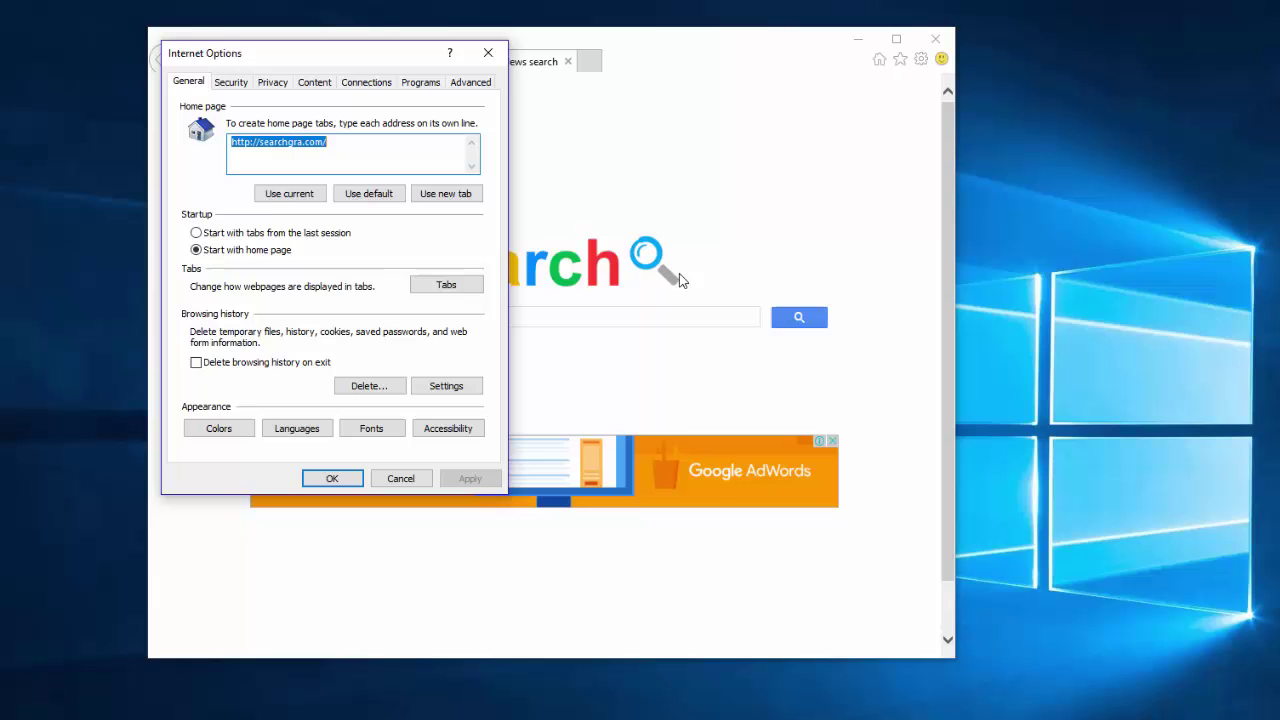
pyautogui.click(437, 196)
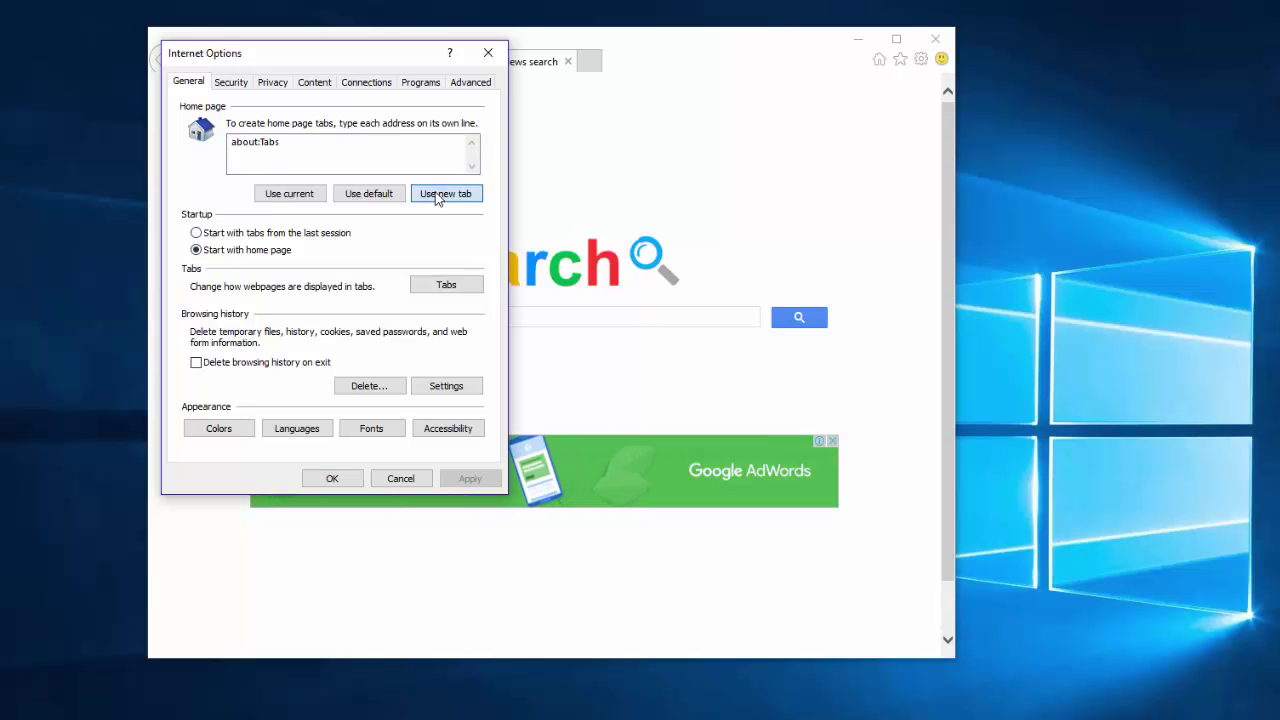
pyautogui.click(465, 479)
pyautogui.click(320, 479)
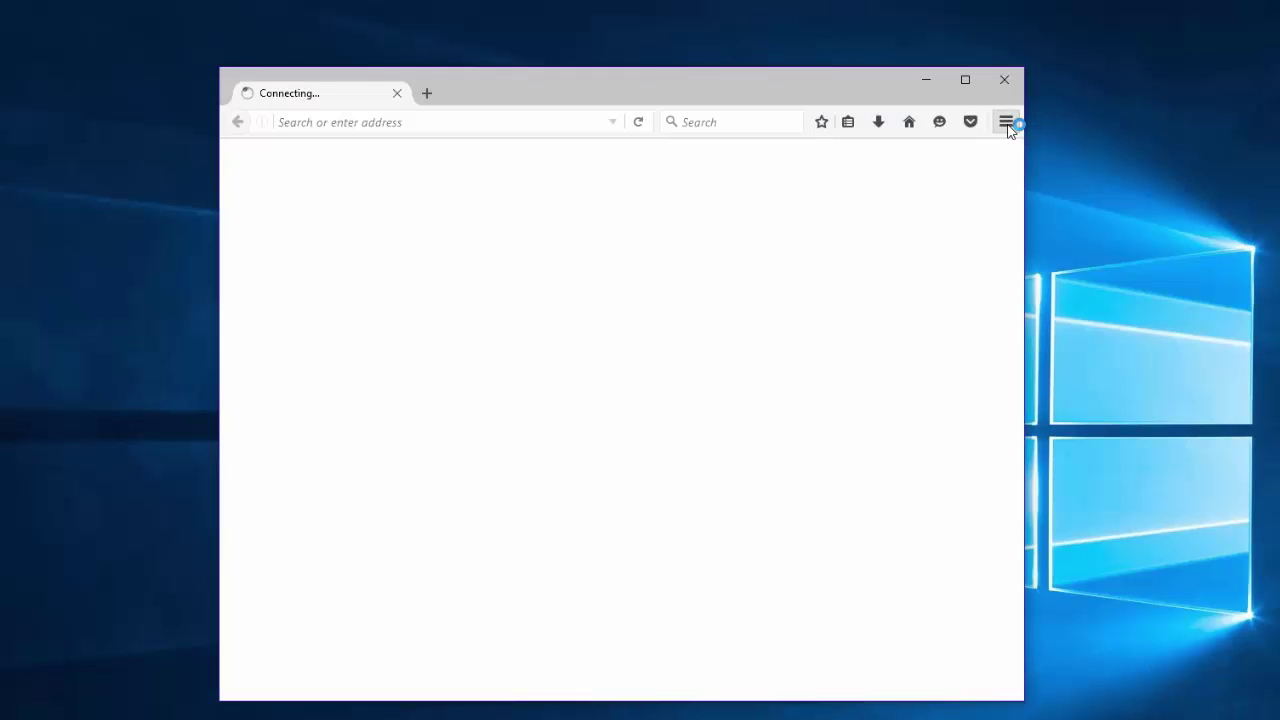
# Restore Firefox's home page to the default in Options.
pyautogui.click(1007, 123)
pyautogui.click(897, 406)
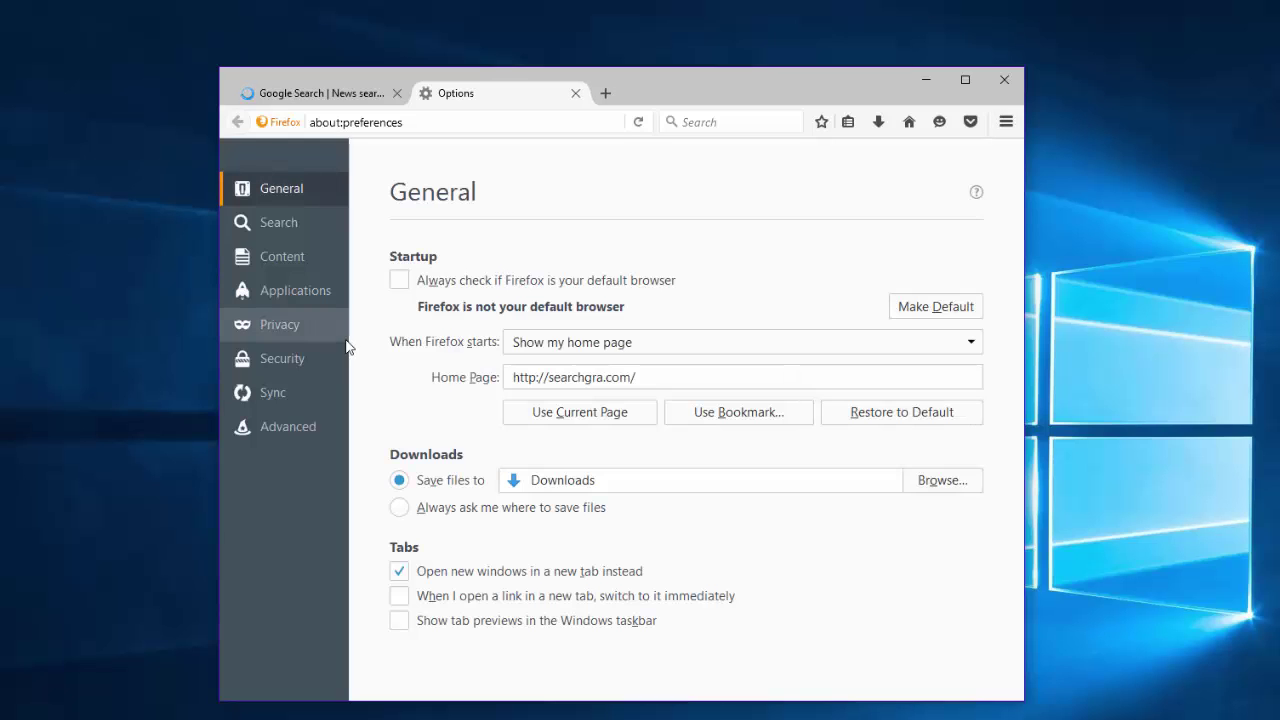
pyautogui.click(895, 414)
# Check Firefox's search settings: Google default, with only Yahoo and Bing as one-click engines.
pyautogui.click(277, 218)
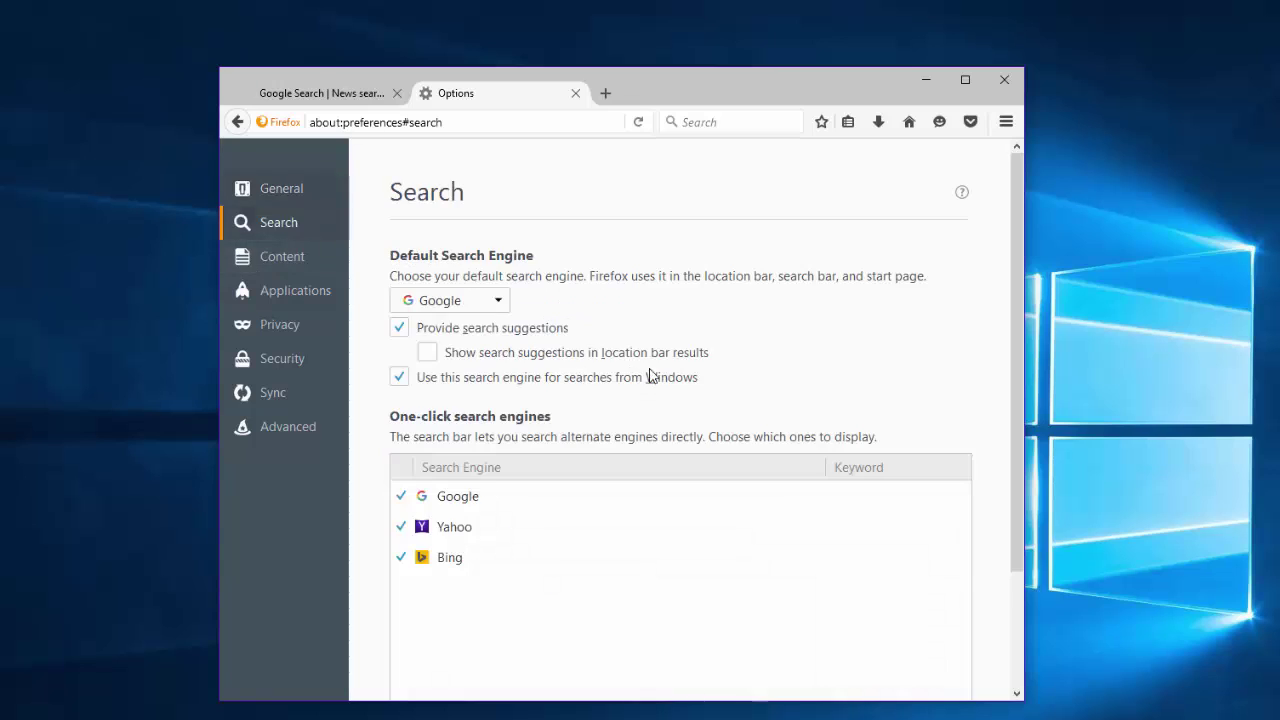
pyautogui.scroll(-2, 520, 460)
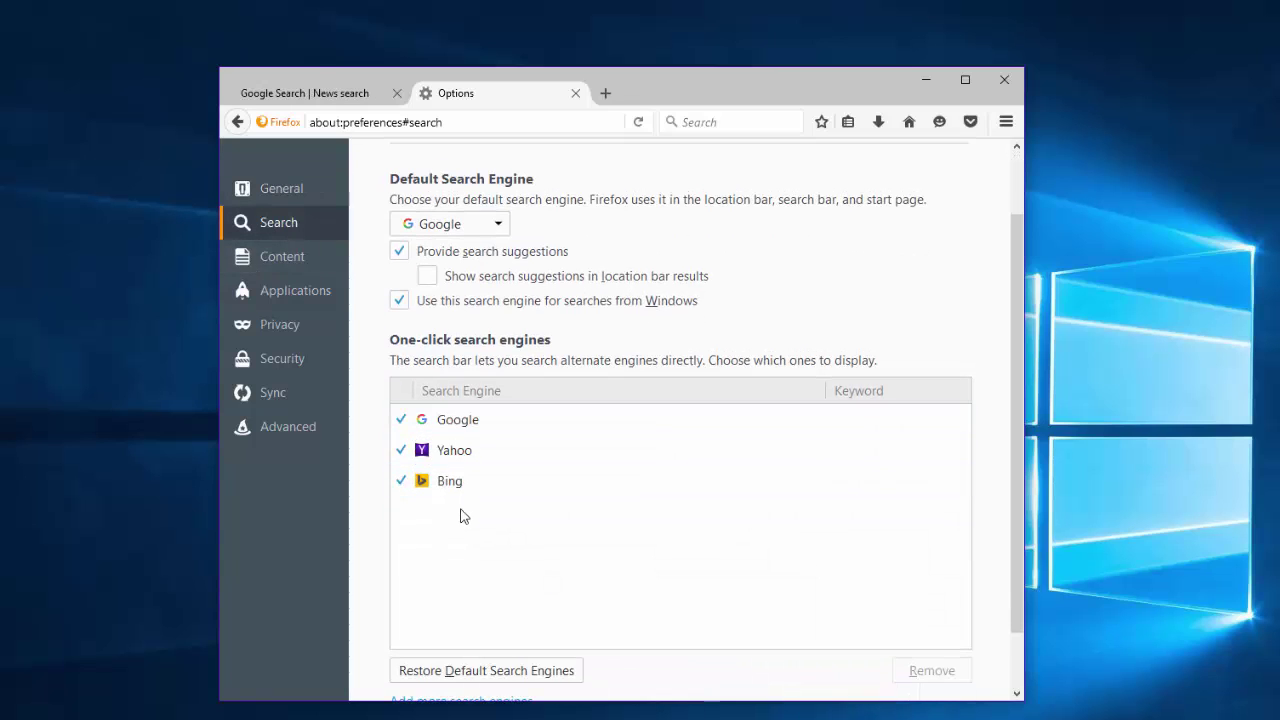
pyautogui.click(452, 486)
pyautogui.click(448, 456)
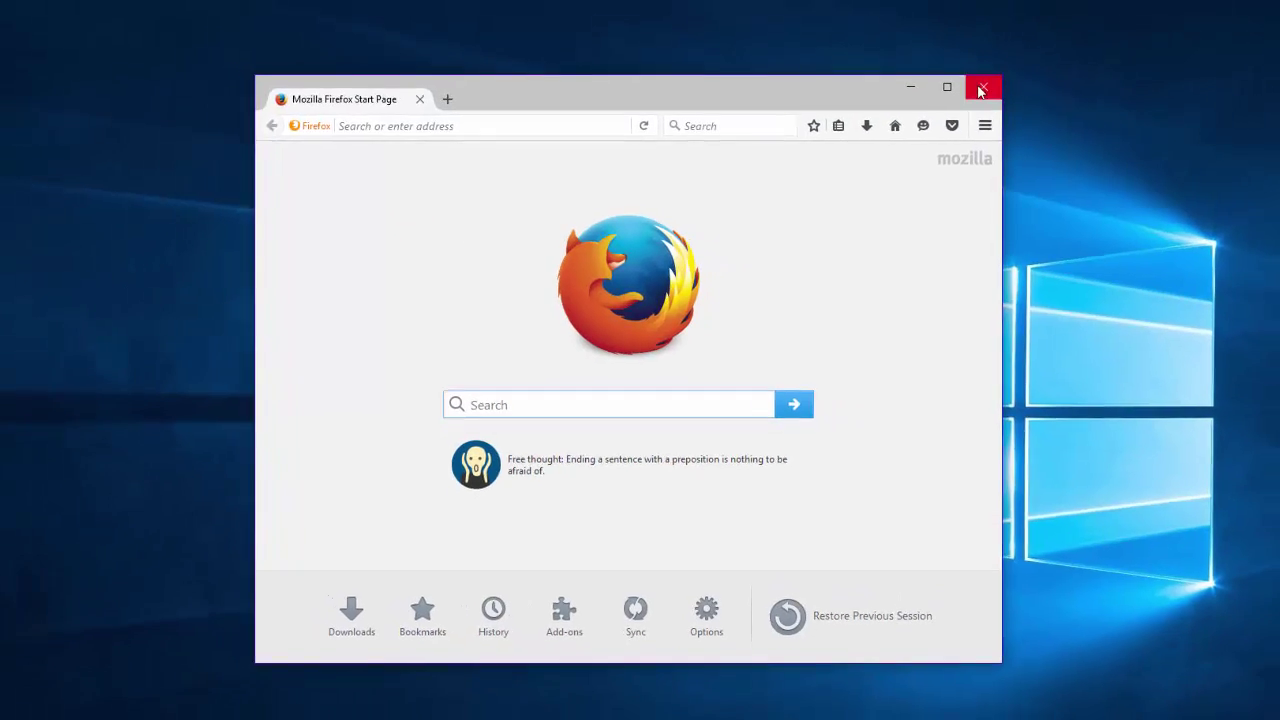
# Close Firefox and launch Avast Browser Cleanup from the desktop to check for poor-reputation add-ons.
pyautogui.click(1004, 79)
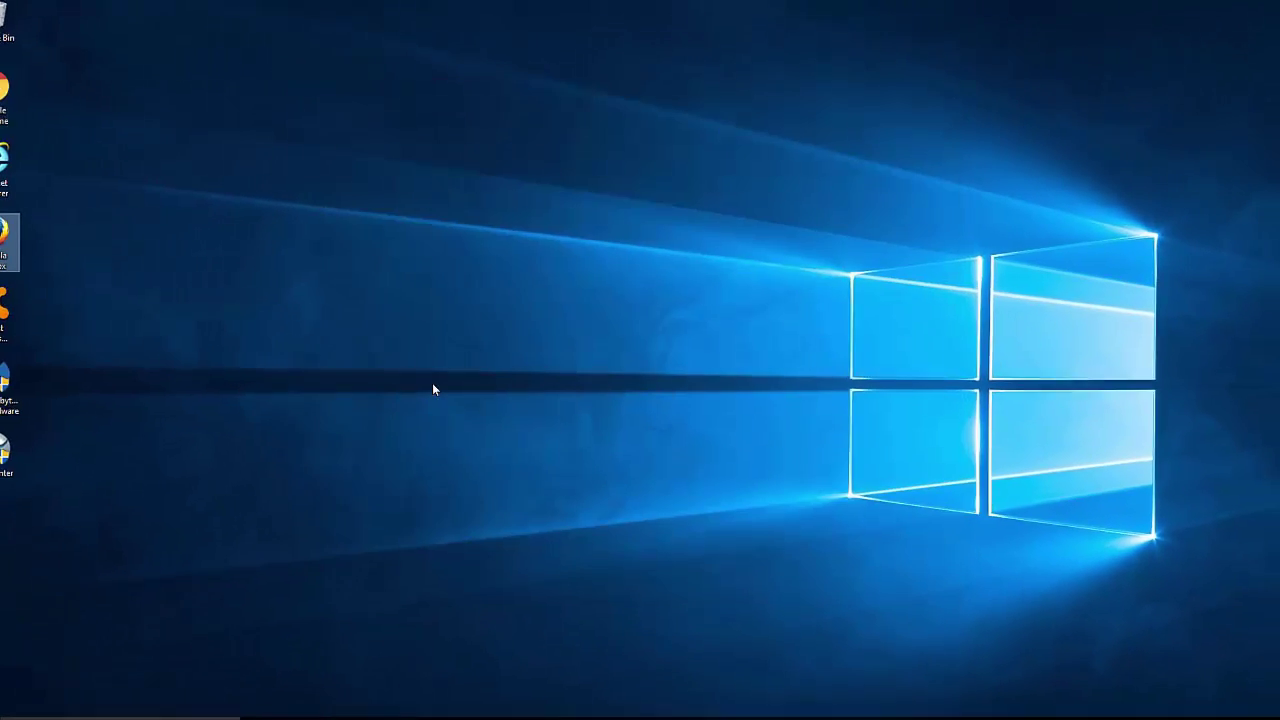
pyautogui.click(20, 305)
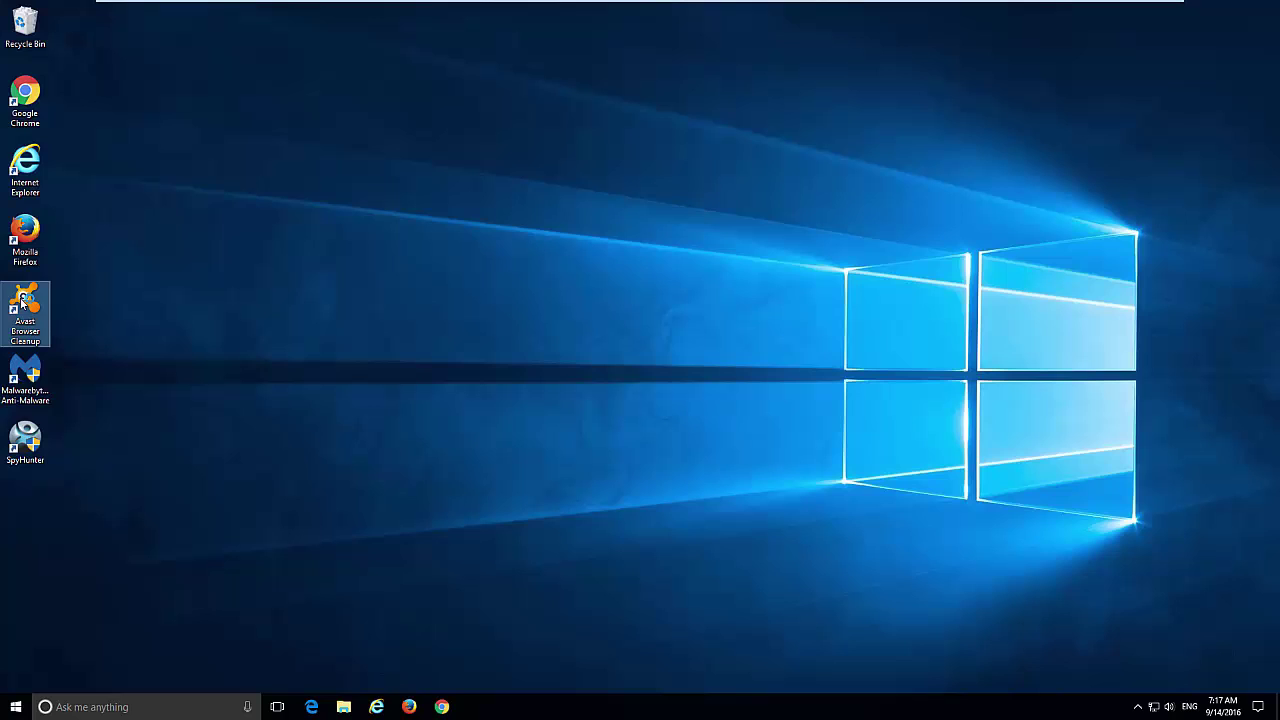
pyautogui.doubleClick(28, 300)
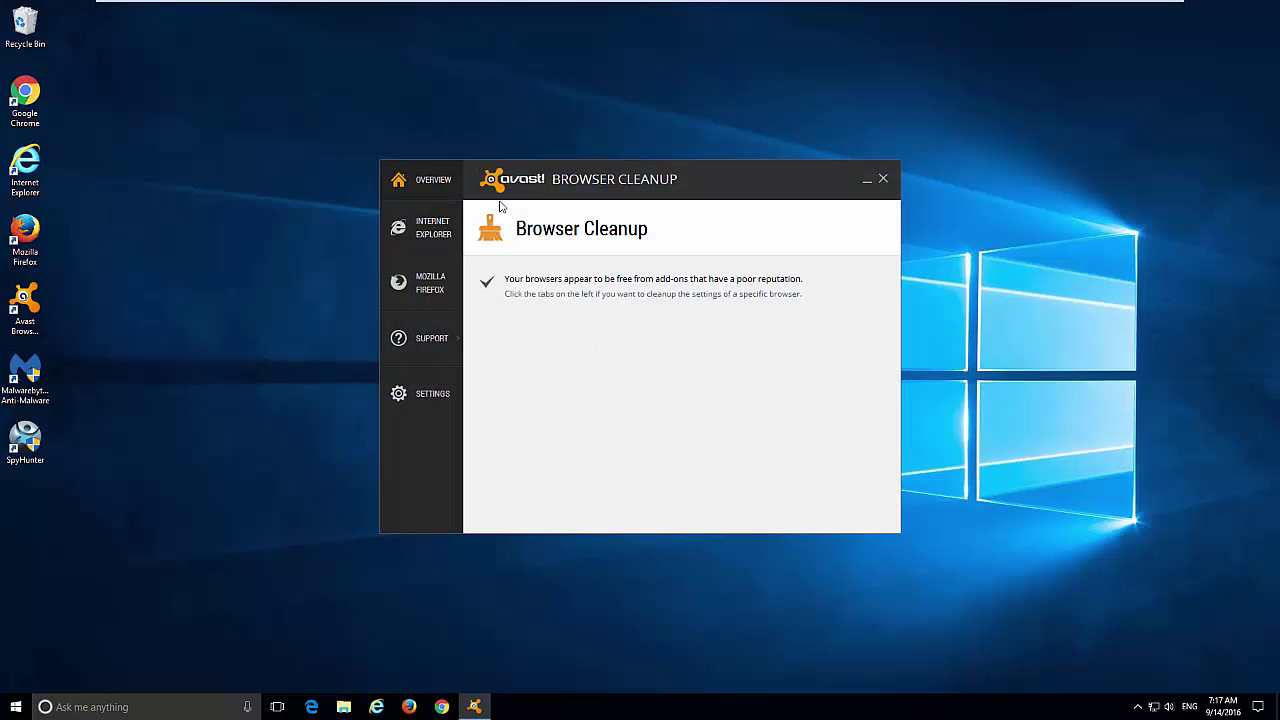
pyautogui.moveTo(545, 188); pyautogui.dragTo(526, 187)
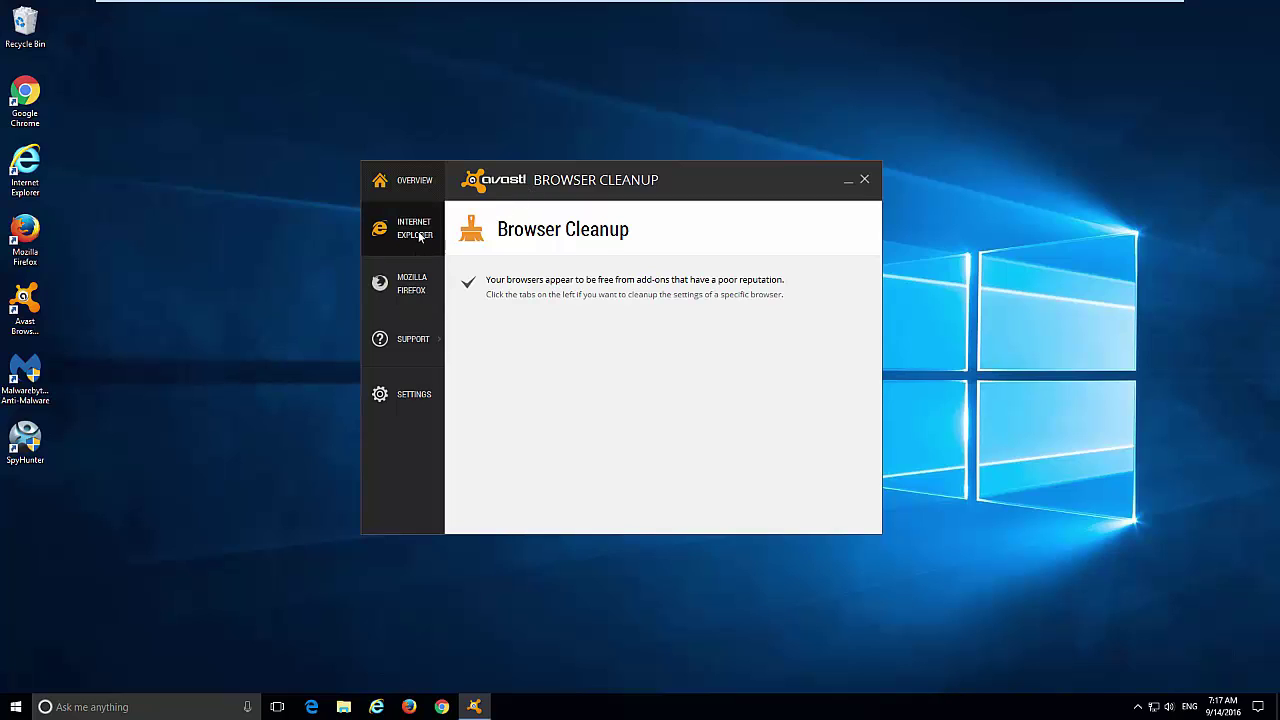
pyautogui.click(866, 181)
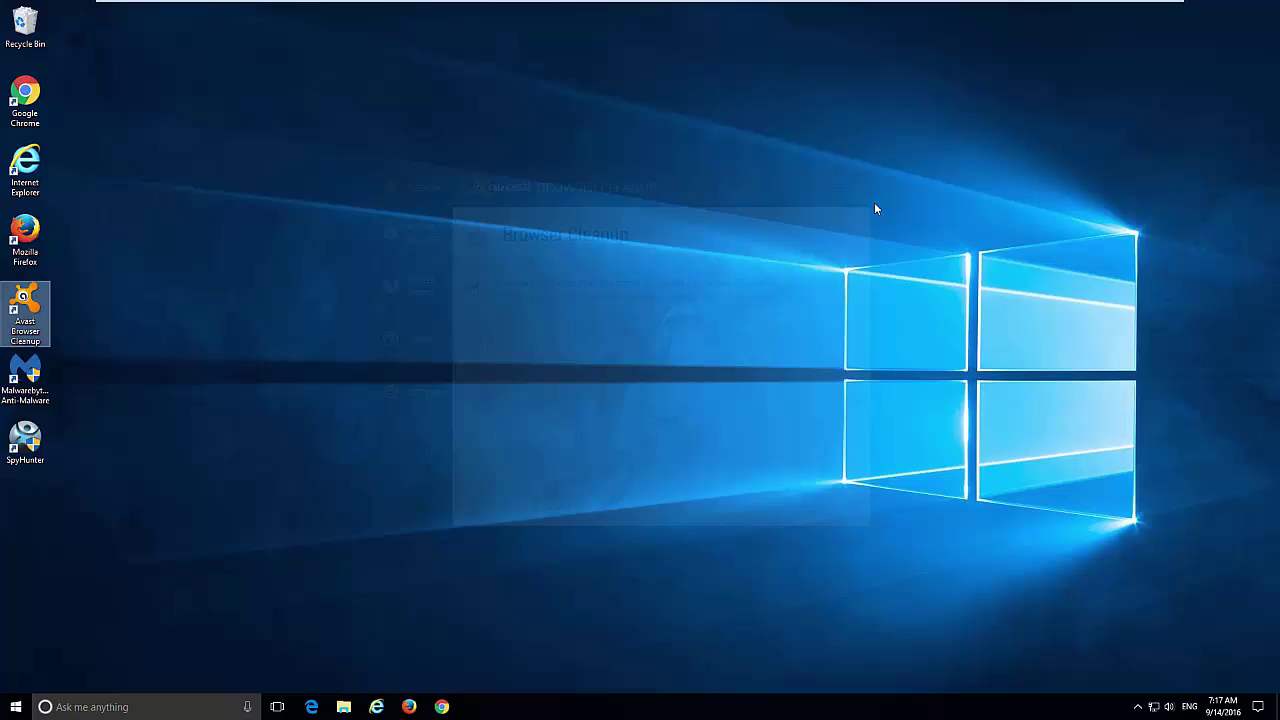
pyautogui.rightClick(196, 374)
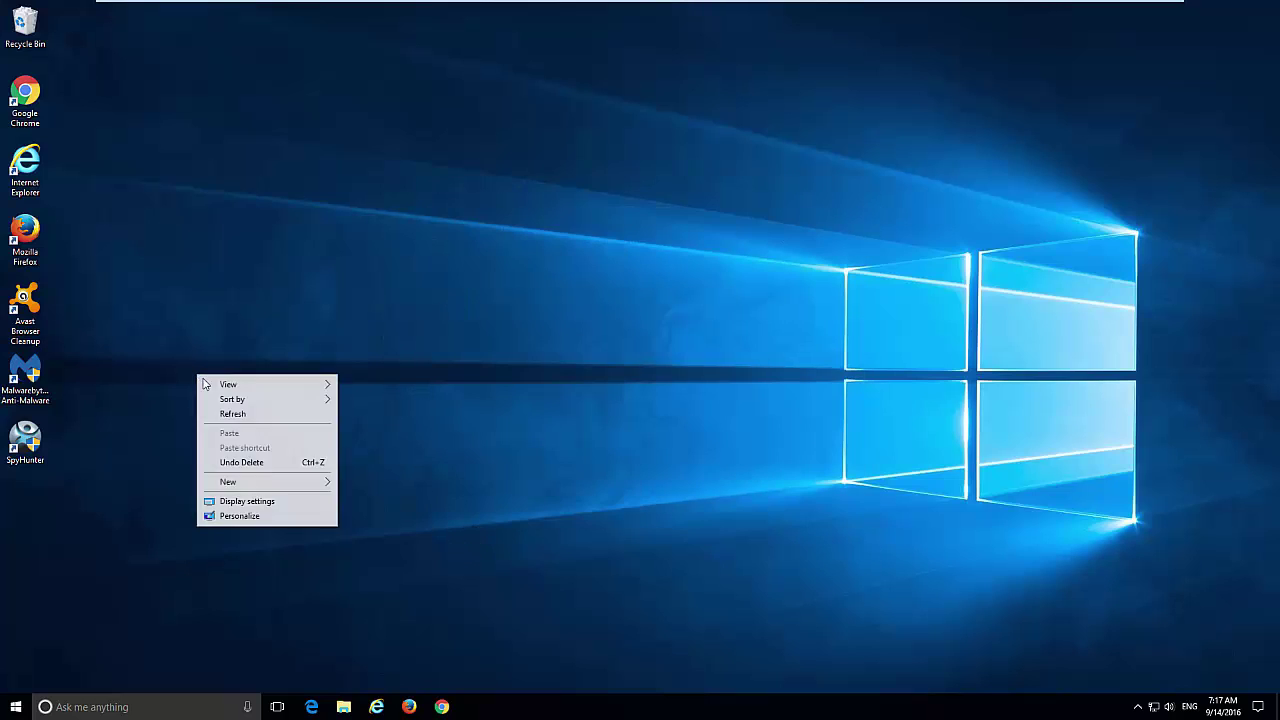
pyautogui.click(229, 420)
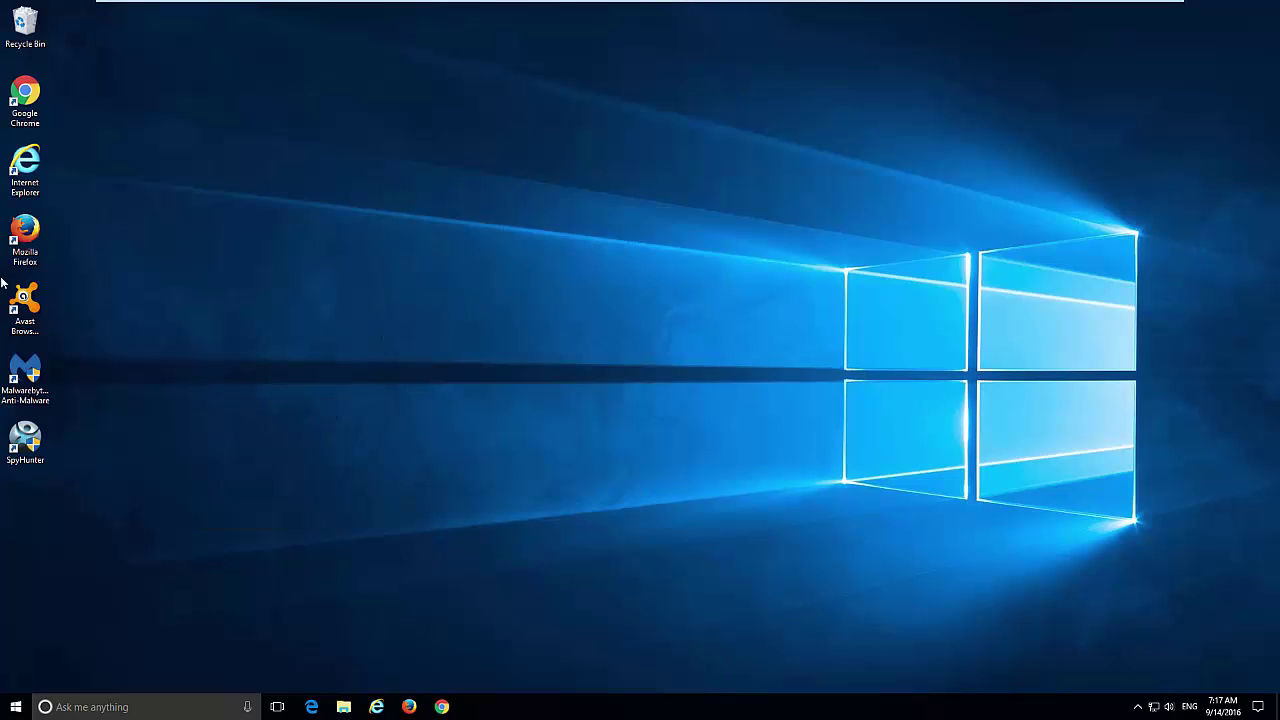
pyautogui.click(25, 300)
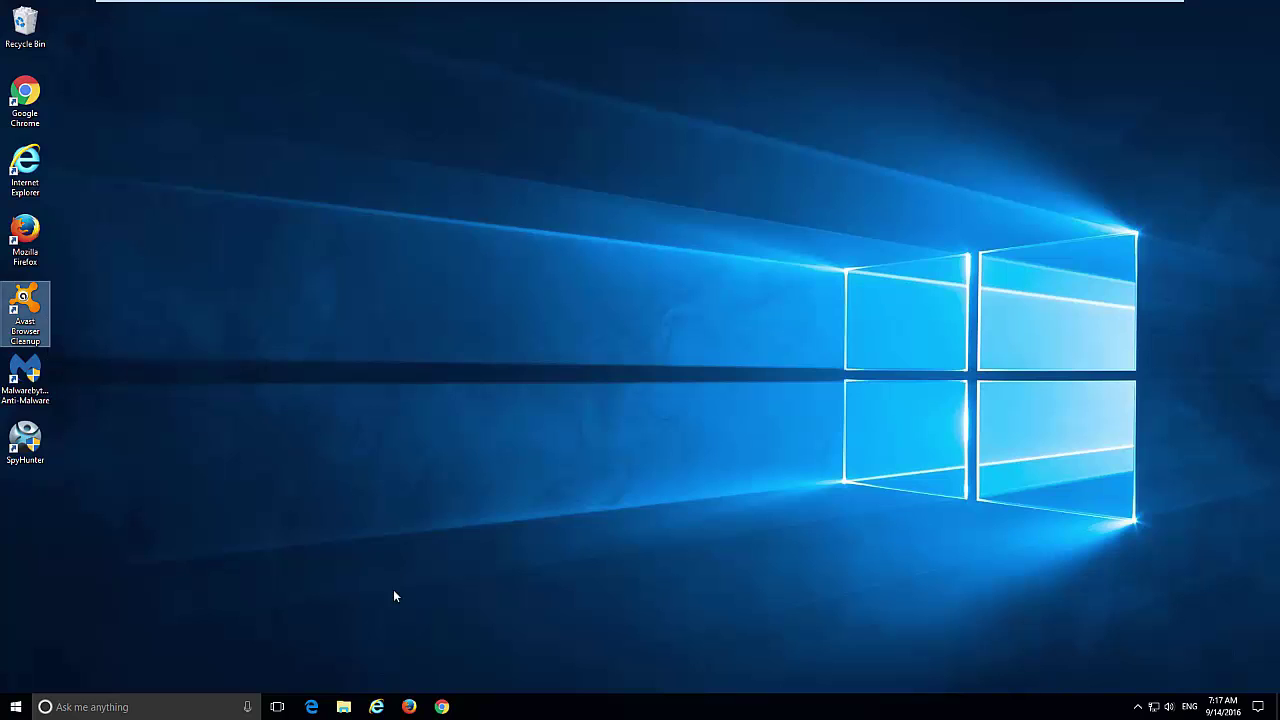